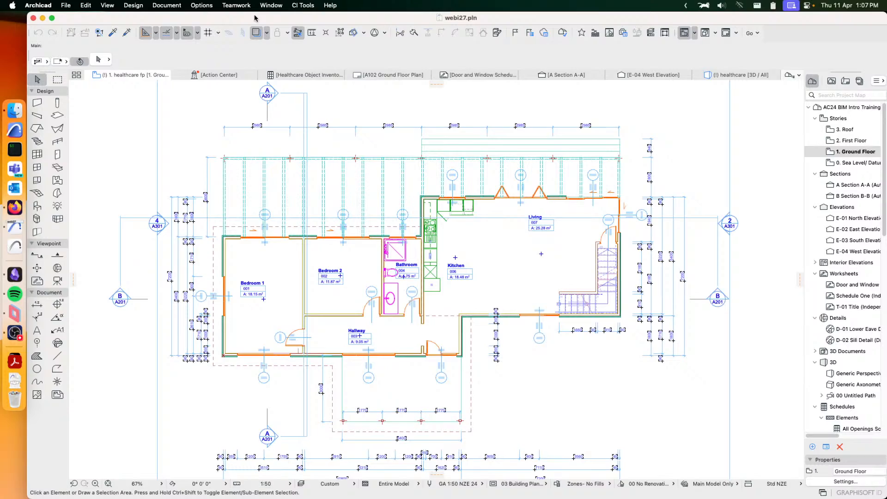
pyautogui.moveTo(0, 0)
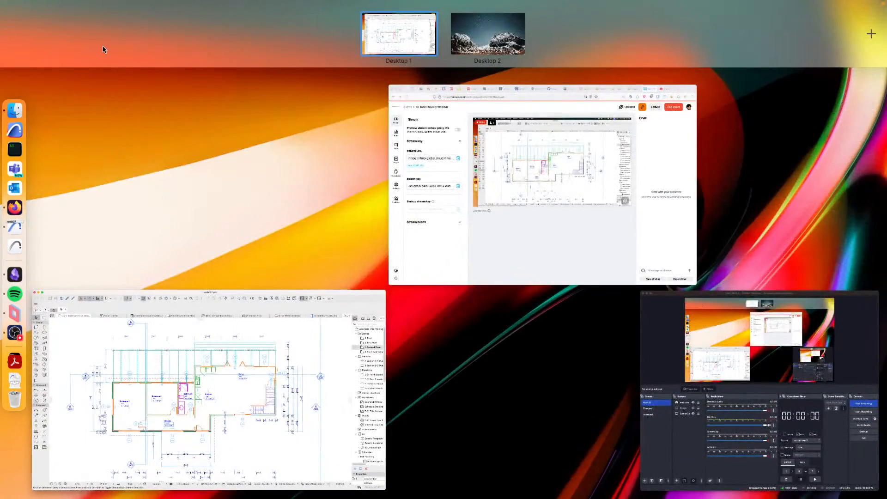
pyautogui.click(103, 46)
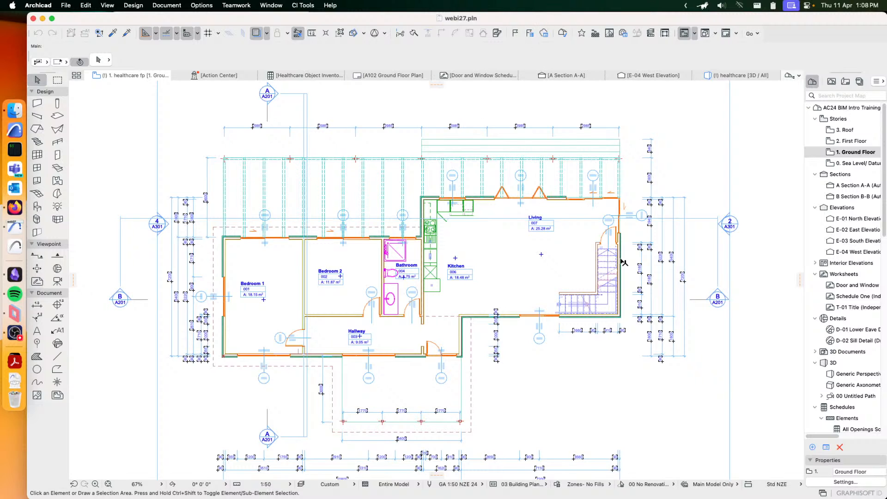
# - Delete the three existing wall coverings along the exterior walls around the bedrooms, bathroom and hallway
pyautogui.scroll(3, 624, 263)
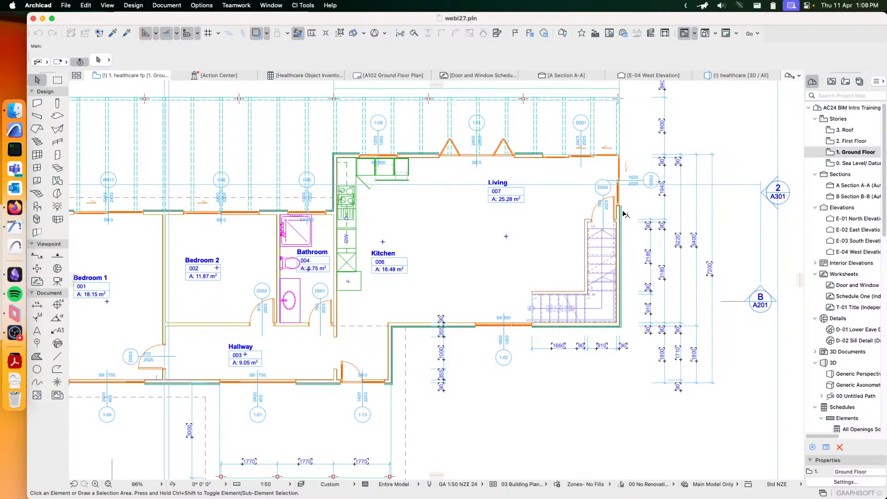
pyautogui.scroll(-3, 559, 245)
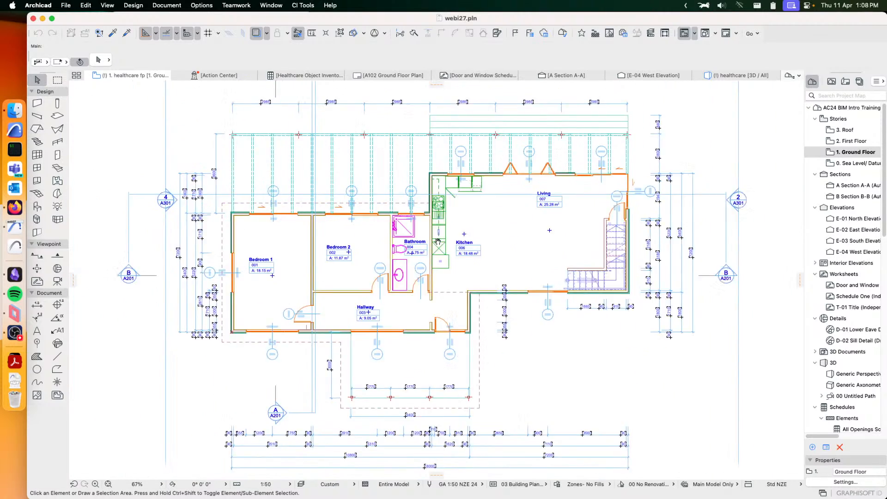
pyautogui.scroll(1, 437, 241)
pyautogui.scroll(2, 484, 217)
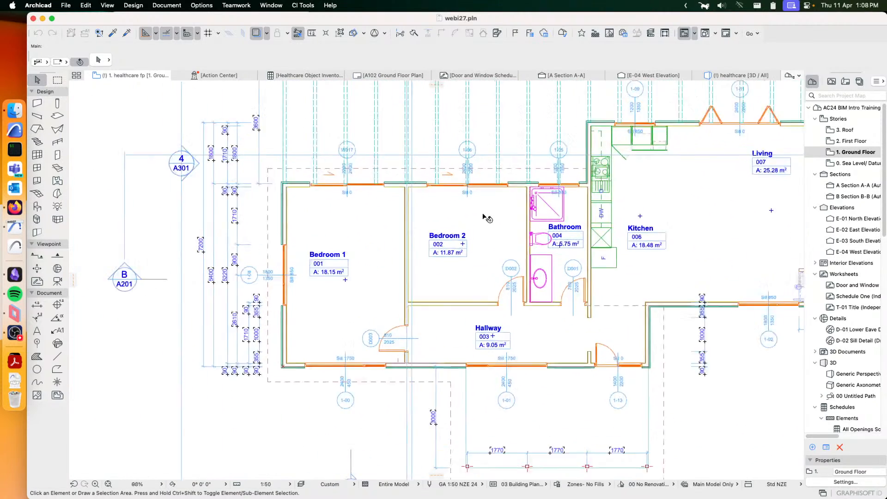
pyautogui.scroll(1, 485, 217)
pyautogui.click(362, 185)
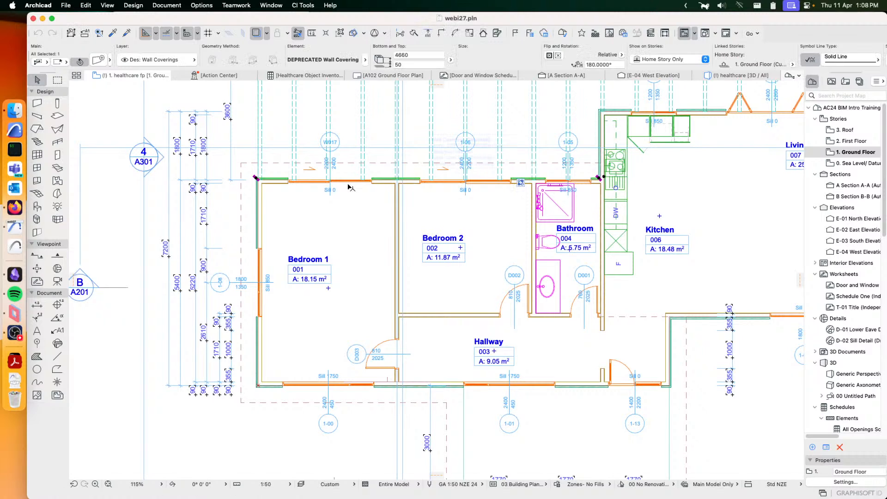
pyautogui.keyDown('shift'); pyautogui.click(256, 201); pyautogui.keyUp('shift')
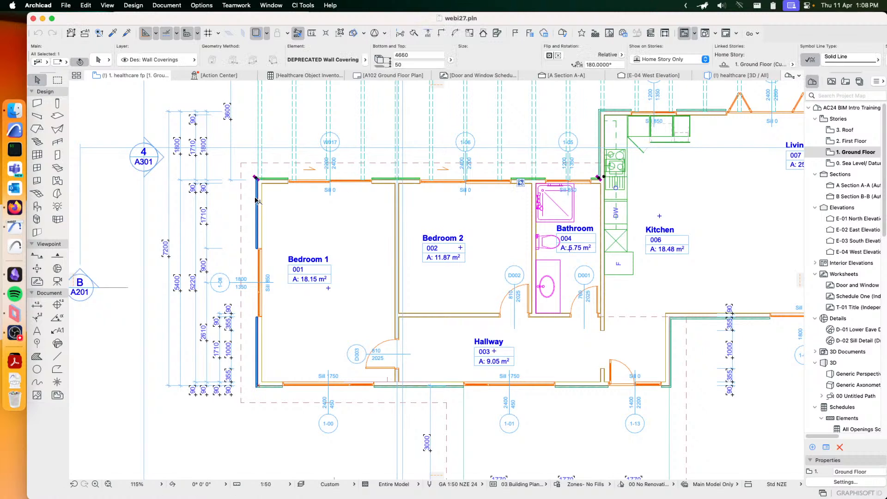
pyautogui.keyDown('shift'); pyautogui.click(277, 385); pyautogui.keyUp('shift')
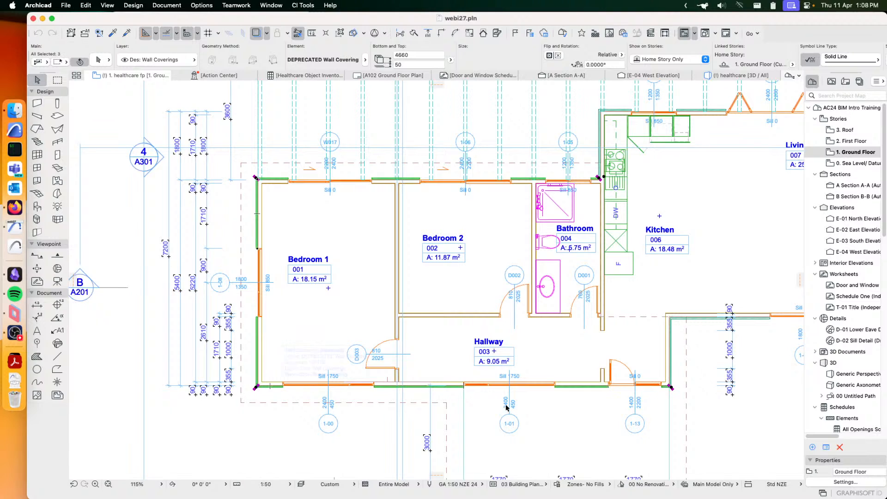
pyautogui.press('Escape')
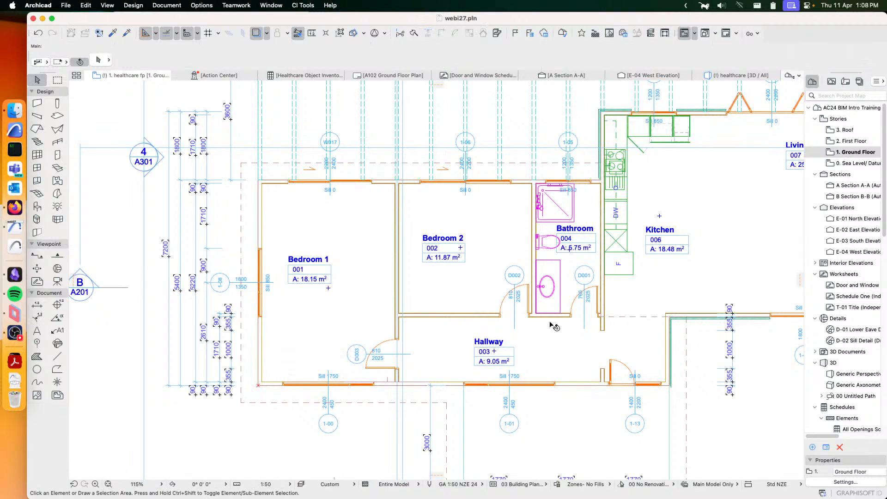
# - Start a new wall covering on the grouped exterior walls around the bedrooms and hallway, using the Ci Tools Wall Covering object
pyautogui.click(383, 181)
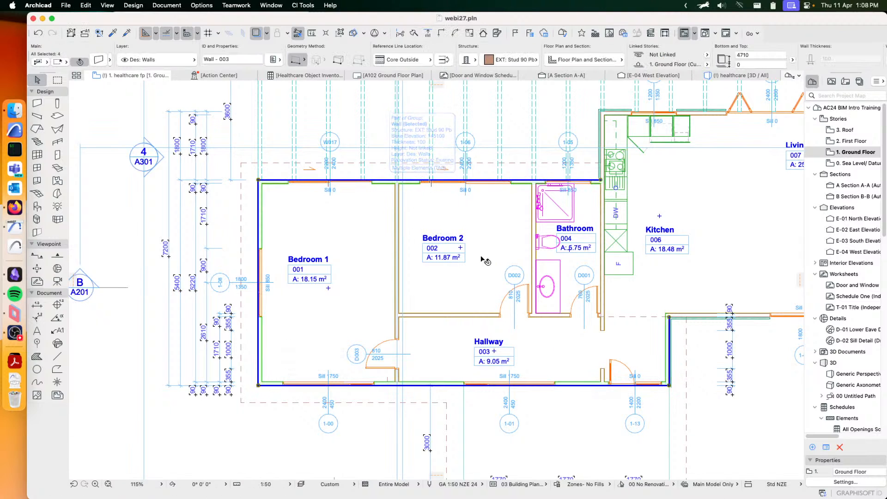
pyautogui.click(303, 5)
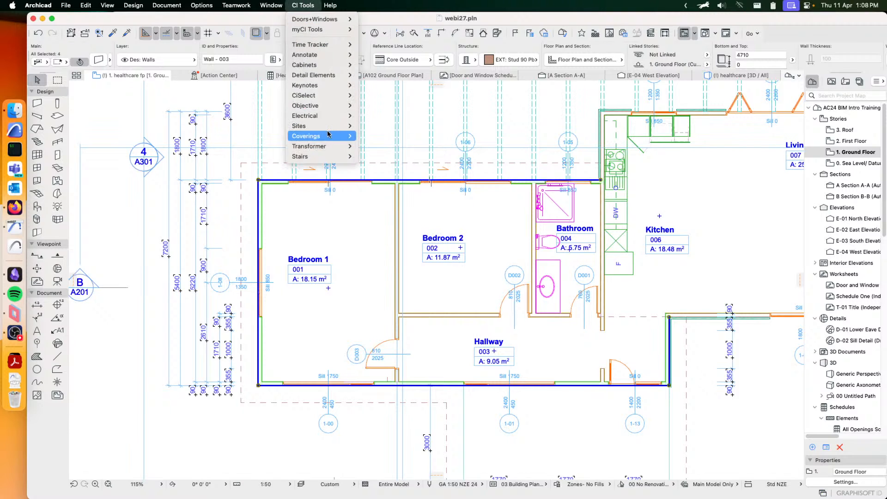
pyautogui.moveTo(327, 134)
pyautogui.click(388, 170)
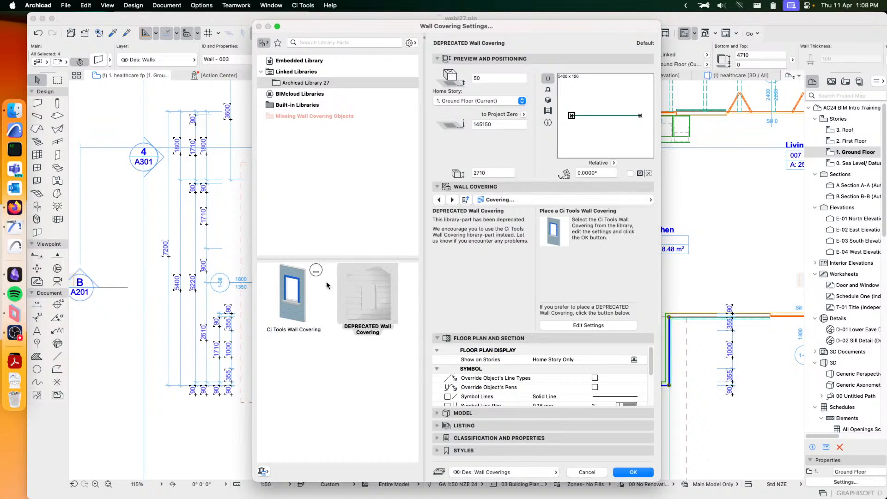
pyautogui.click(299, 299)
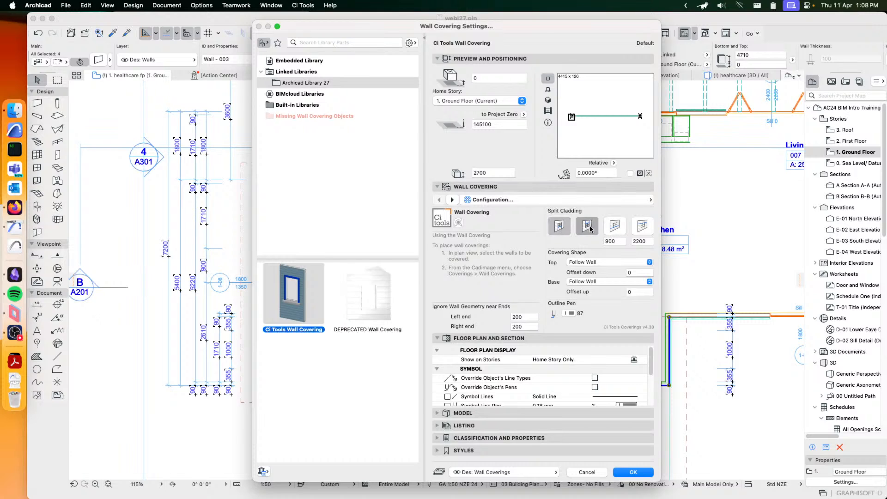
# - Toggle the 900 split cladding option on and off, and switch the covering's preview to 3D
pyautogui.click(615, 225)
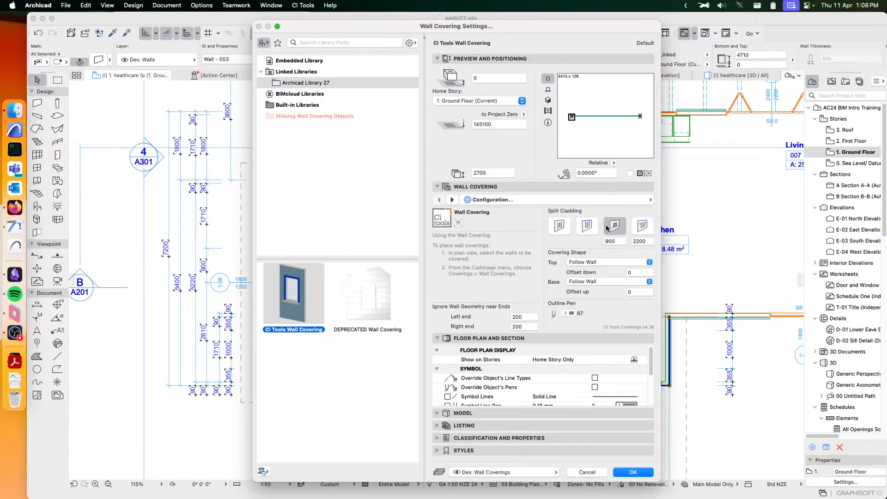
pyautogui.click(614, 225)
pyautogui.click(547, 100)
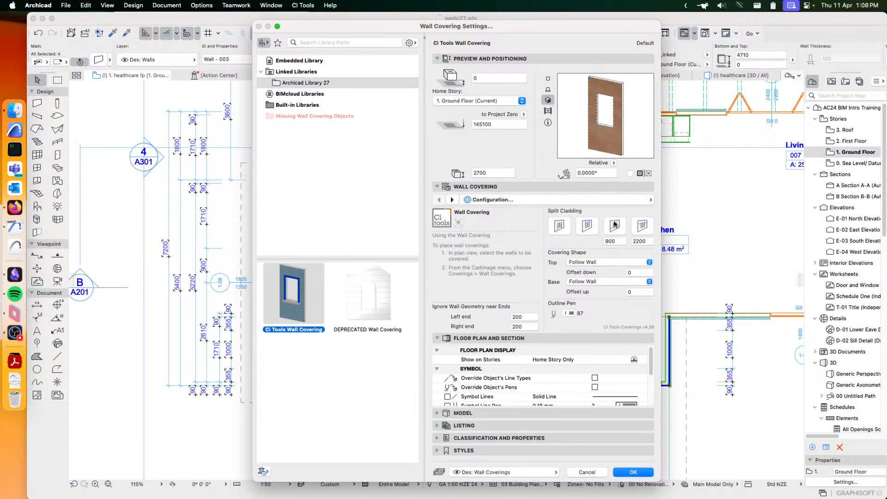
# - Open the Main Wall Cladding settings and review the internal corner junction, cladding change and cladding options
pyautogui.click(575, 201)
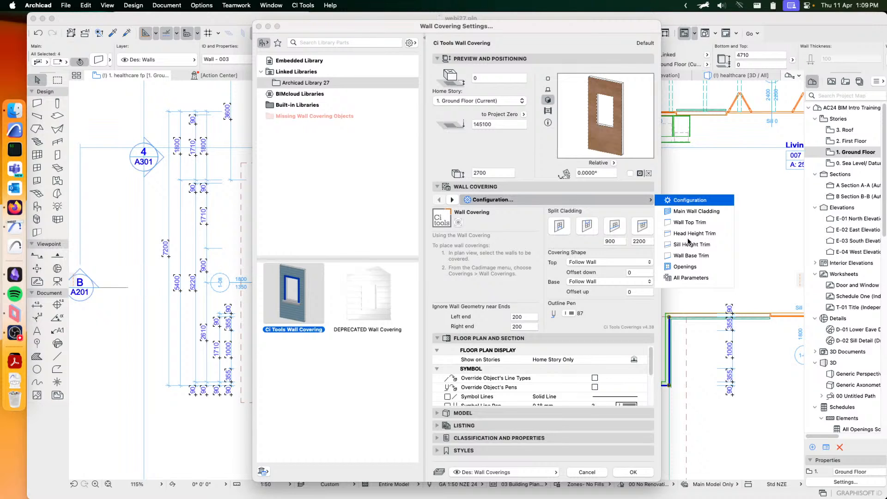
pyautogui.click(679, 212)
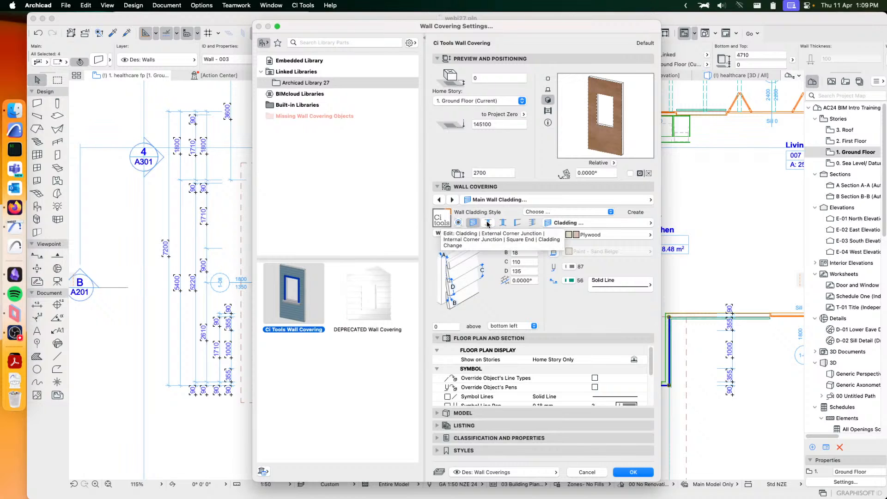
pyautogui.click(502, 223)
pyautogui.click(532, 223)
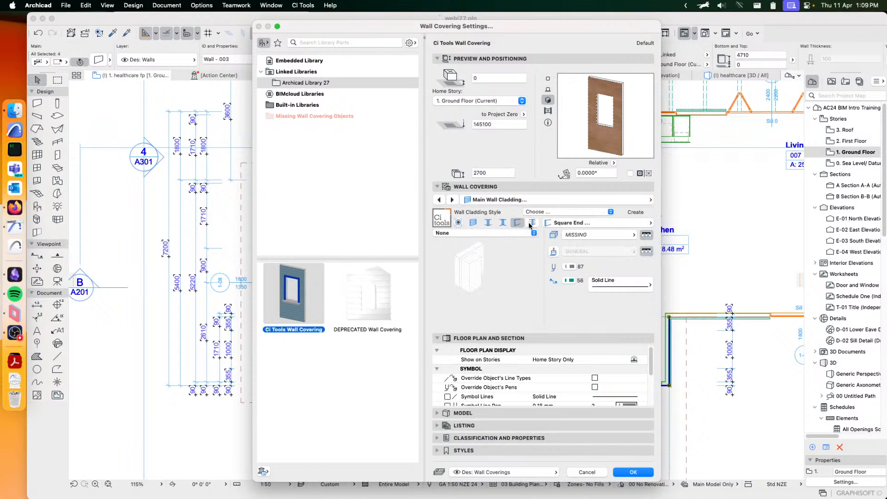
pyautogui.click(473, 222)
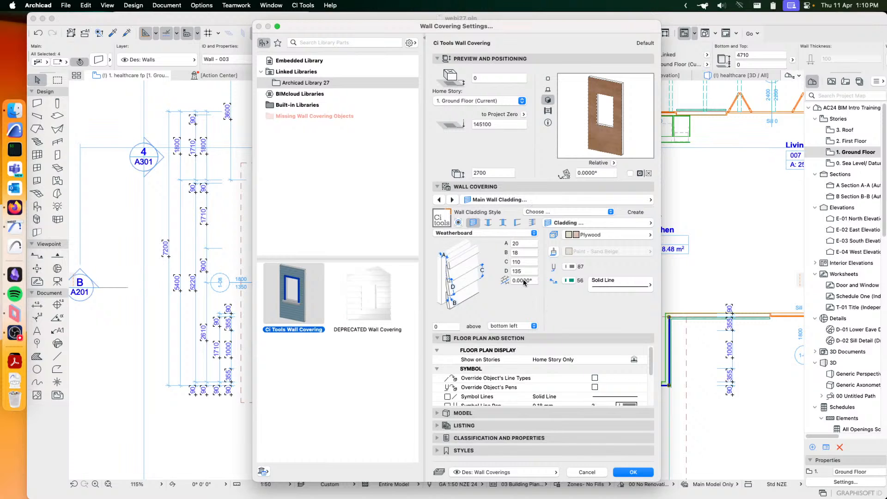
# - Check the weatherboard cladding's building materials and try a Paint - Ultramarine Violet surface override on it
pyautogui.click(580, 236)
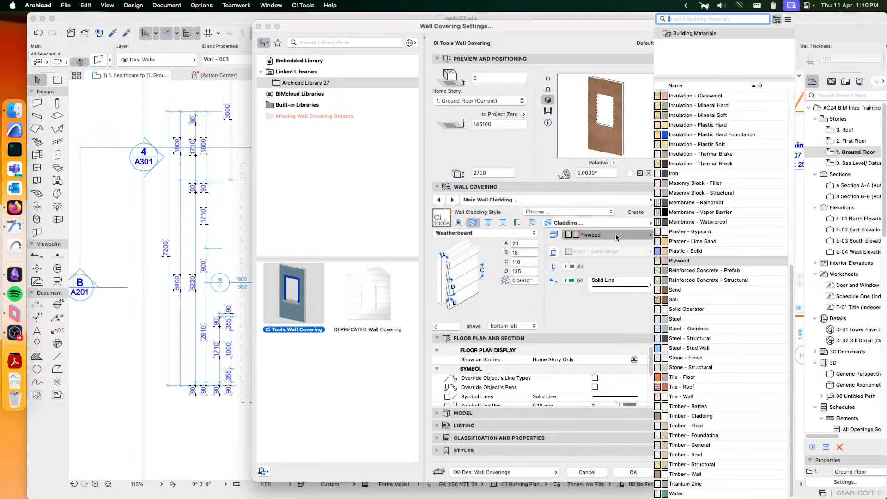
pyautogui.click(583, 311)
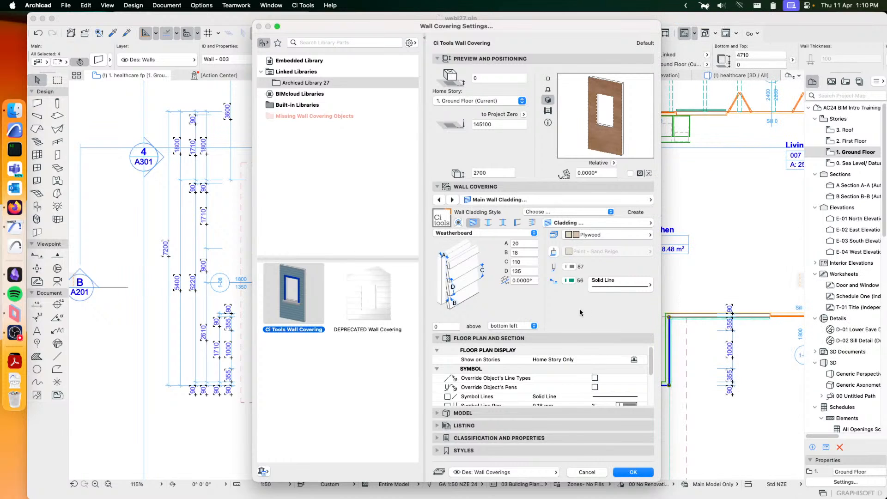
pyautogui.click(554, 252)
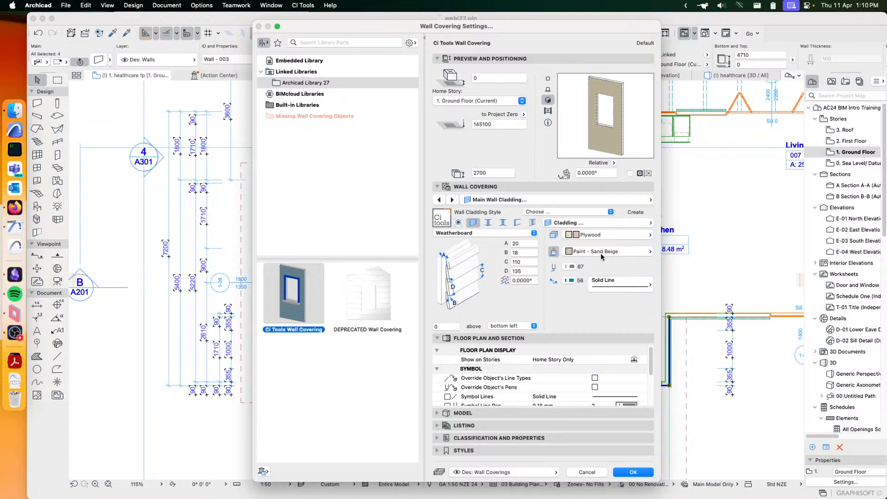
pyautogui.click(620, 250)
pyautogui.click(685, 196)
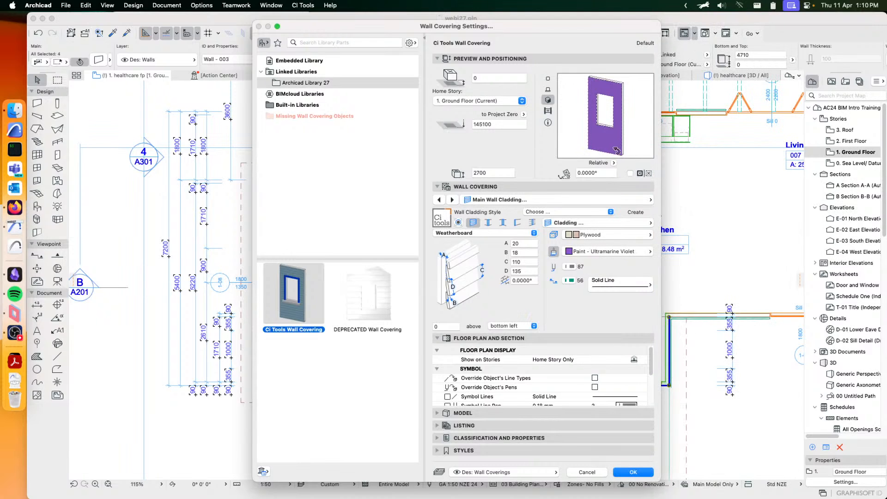
pyautogui.click(553, 252)
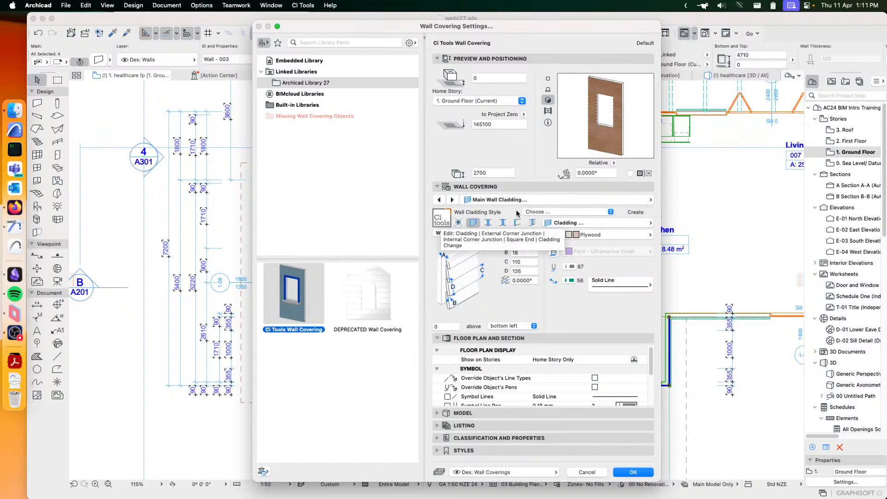
# - Review the external corner, internal corner and square end options of the main wall cladding, returning to the cladding options
pyautogui.click(564, 199)
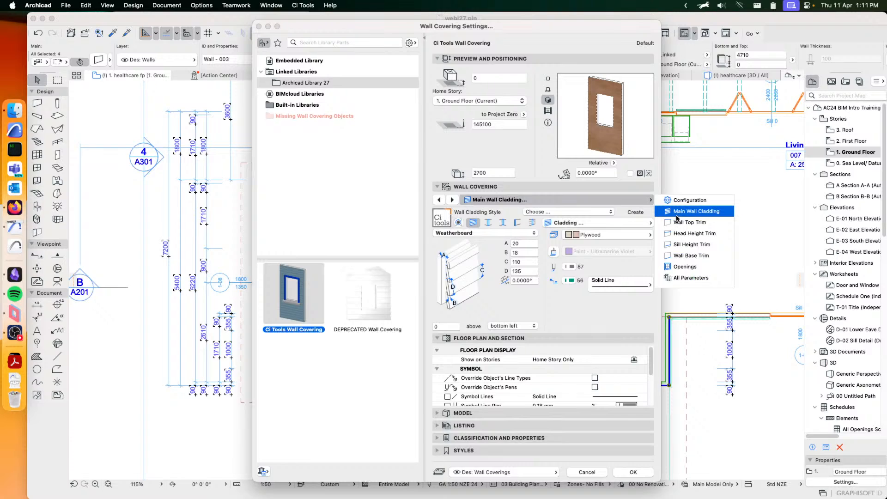
pyautogui.click(508, 257)
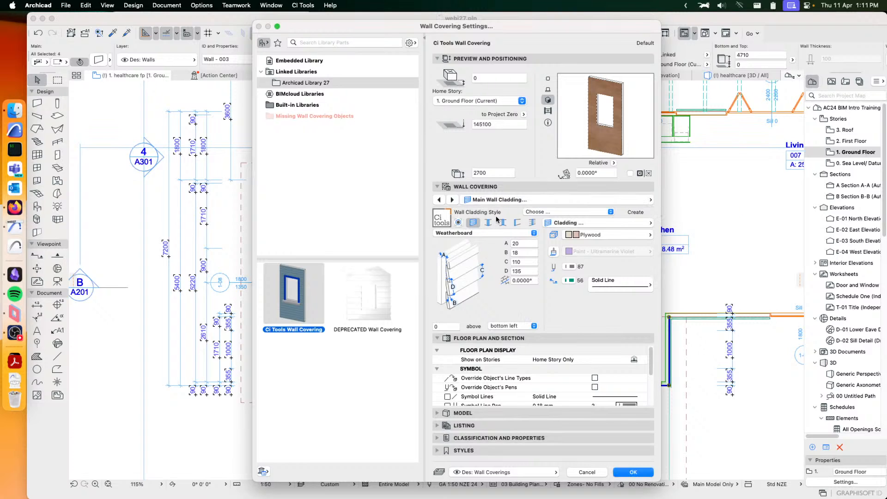
pyautogui.click(488, 222)
pyautogui.click(502, 222)
pyautogui.click(517, 223)
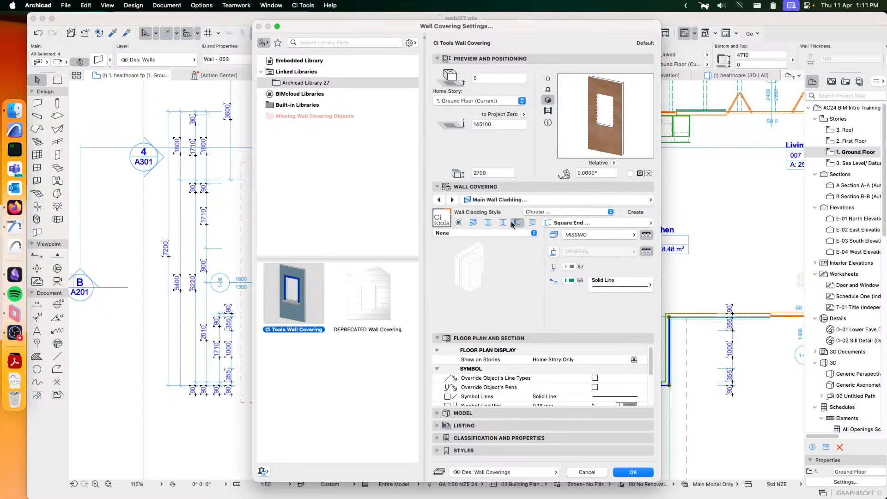
pyautogui.click(477, 223)
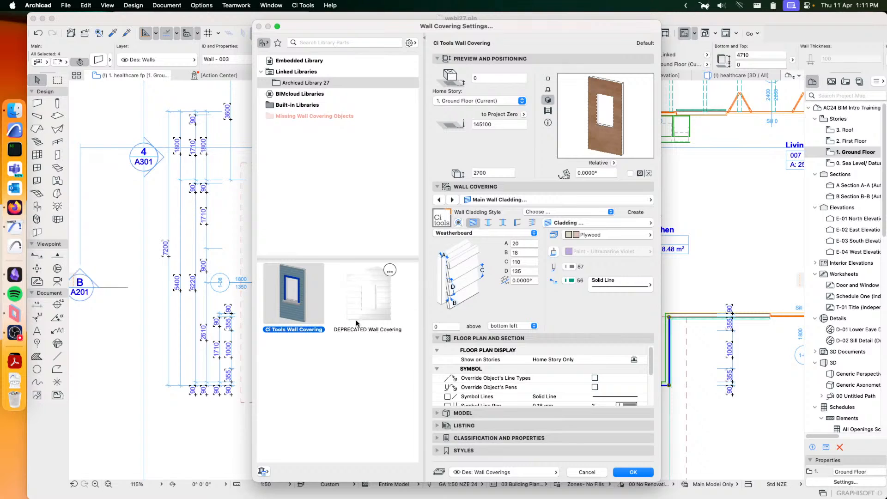
# - Switch the covering object to DEPRECATED Wall Covering and open its settings for editing
pyautogui.moveTo(280, 314)
pyautogui.moveTo(354, 292)
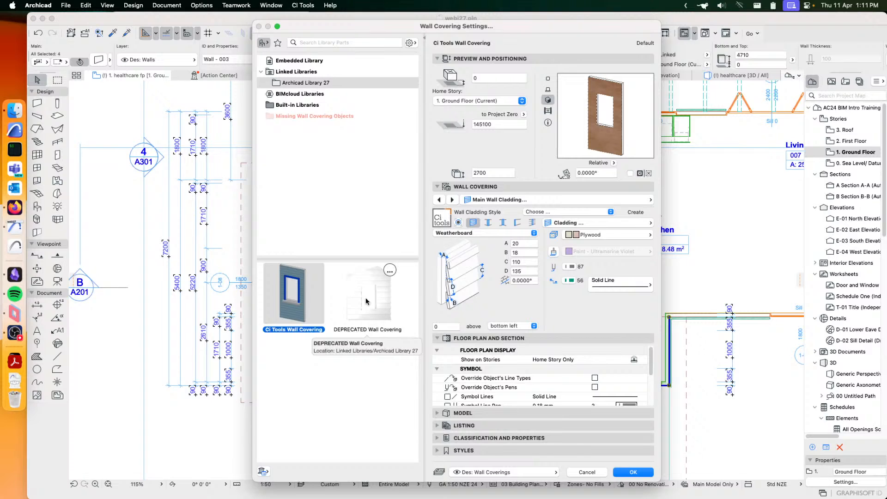
pyautogui.click(371, 306)
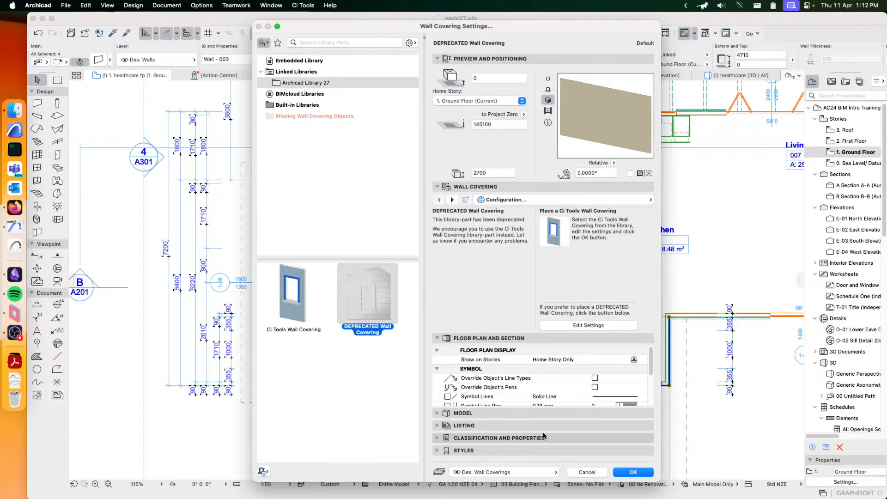
pyautogui.moveTo(375, 305)
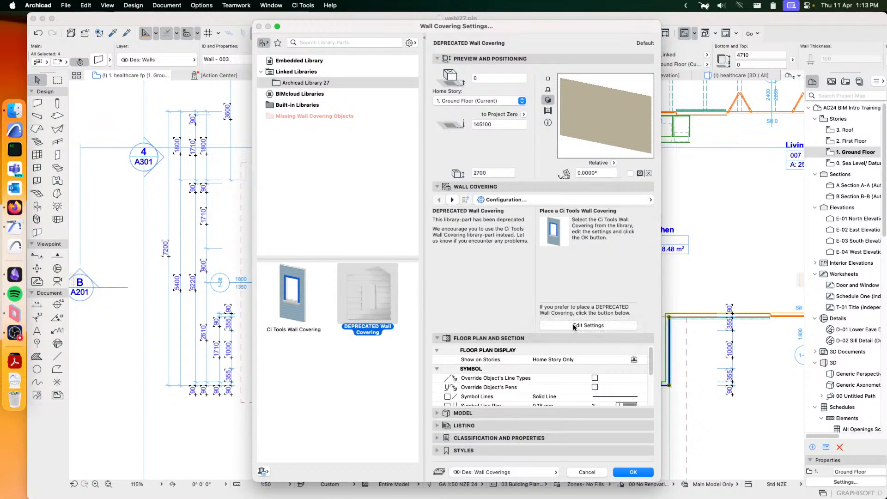
pyautogui.click(574, 326)
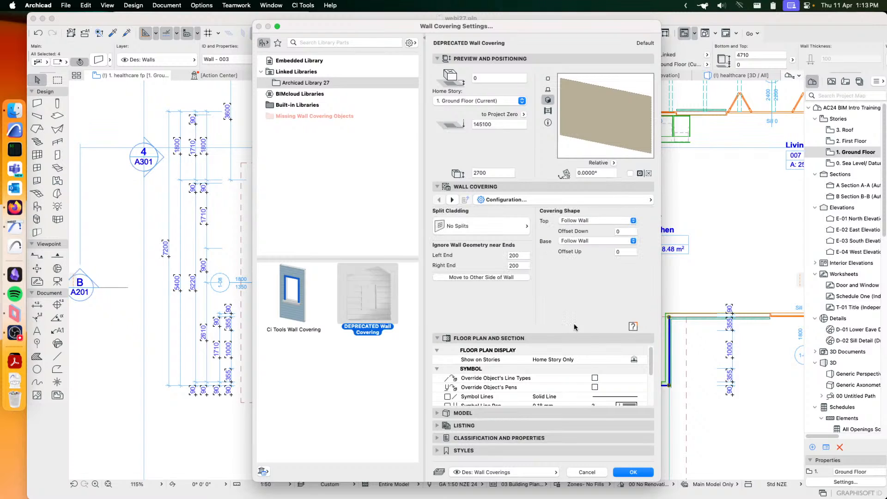
# - Look through the deprecated wall covering's settings pages and show its External Corners settings
pyautogui.click(562, 202)
pyautogui.scroll(-5, 703, 288)
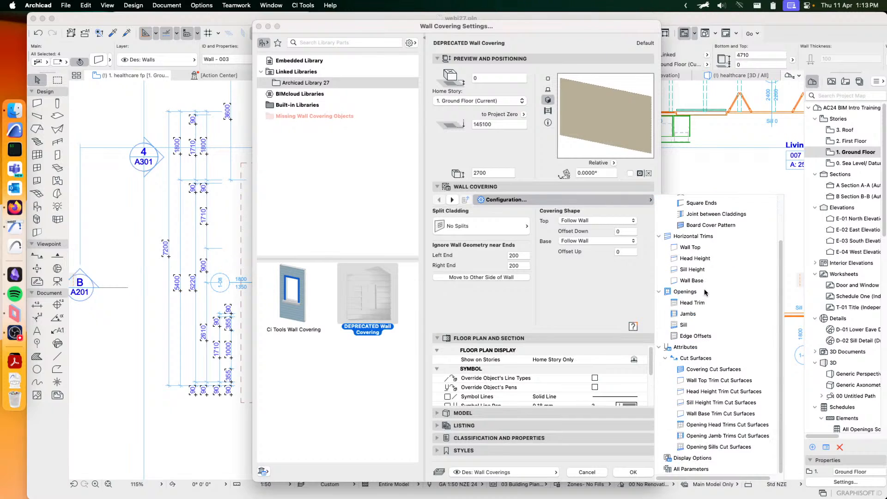
pyautogui.scroll(5, 717, 255)
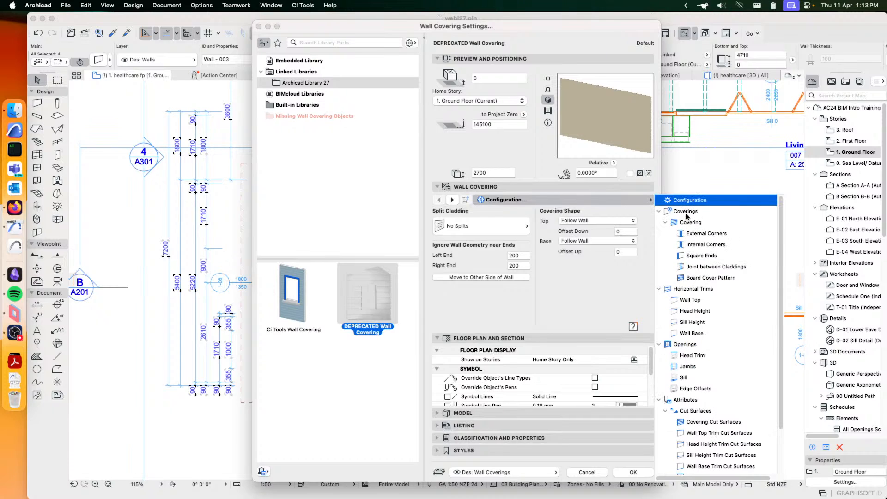
pyautogui.click(690, 225)
pyautogui.click(694, 234)
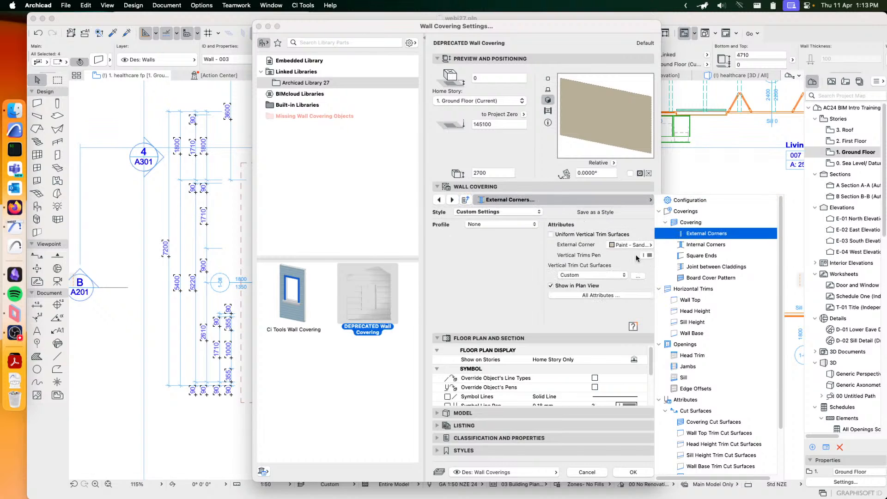
# - Show the deprecated covering's Weatherboards cladding options, accept the settings and add the covering to the outside of the selected exterior walls
pyautogui.click(685, 222)
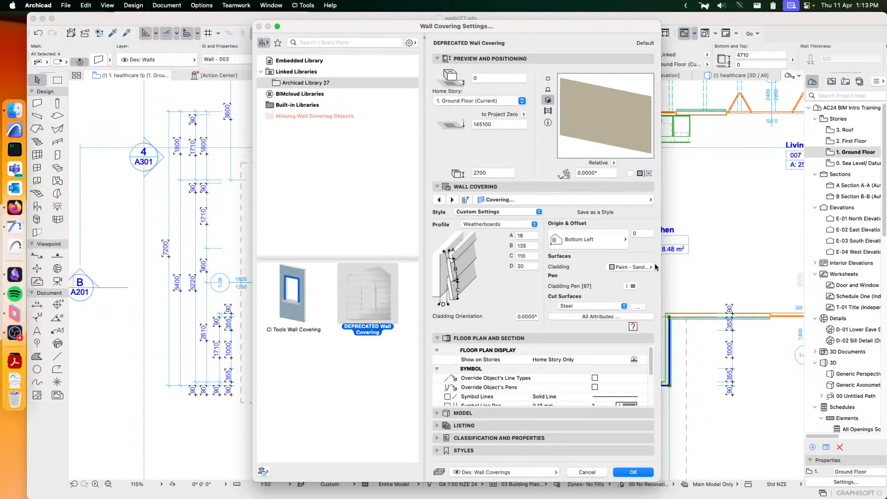
pyautogui.click(629, 471)
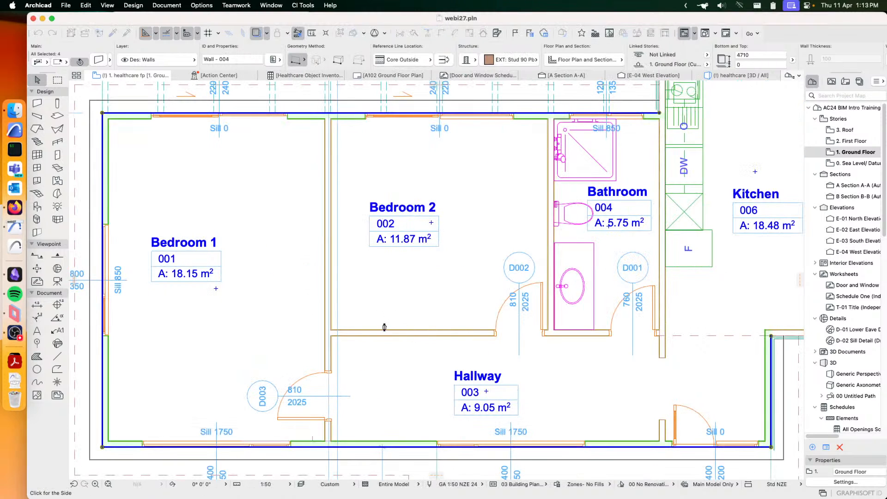
pyautogui.click(417, 177)
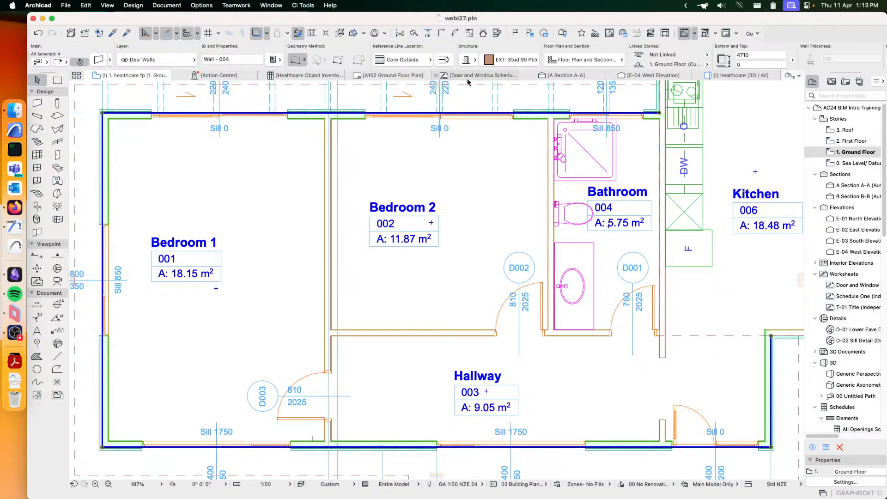
# - In the healthcare 3D view, select the lower roof's deprecated covering and open its cladding settings for editing
pyautogui.click(730, 78)
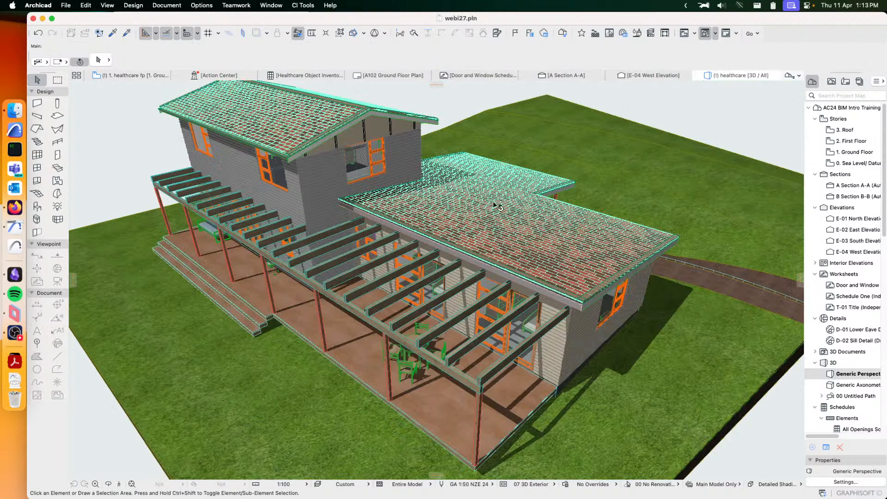
pyautogui.click(578, 248)
pyautogui.keyDown('shift'); pyautogui.moveTo(576, 247); pyautogui.dragTo(411, 238, button='middle'); pyautogui.keyUp('shift')
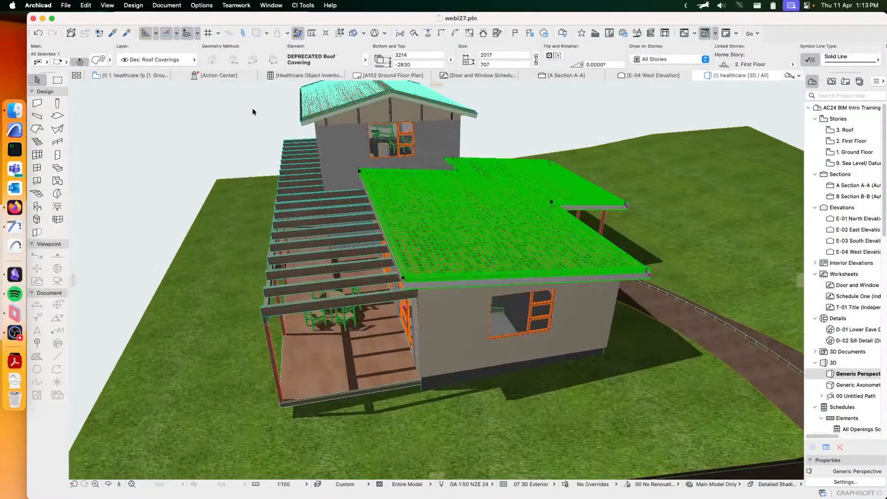
pyautogui.click(98, 60)
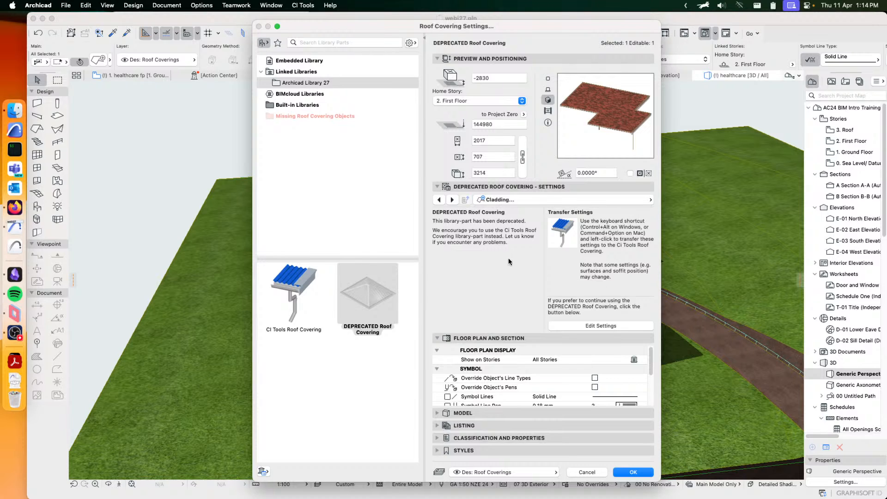
pyautogui.moveTo(289, 294)
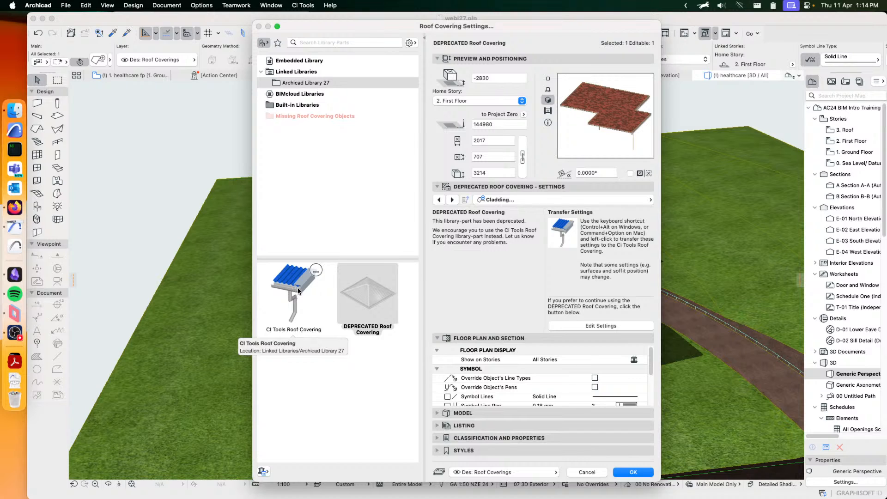
pyautogui.click(603, 326)
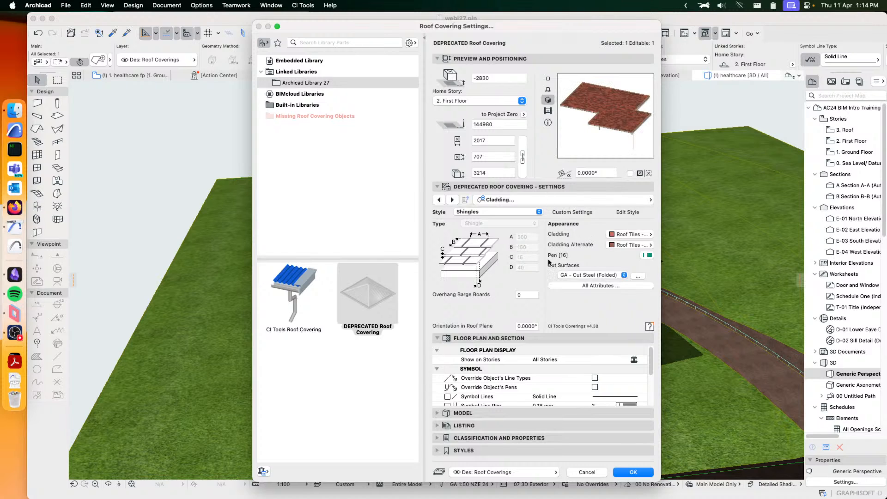
# - Replace the lower roof's covering object with CI Tools Roof Covering, apply it and deselect the roof covering
pyautogui.click(288, 280)
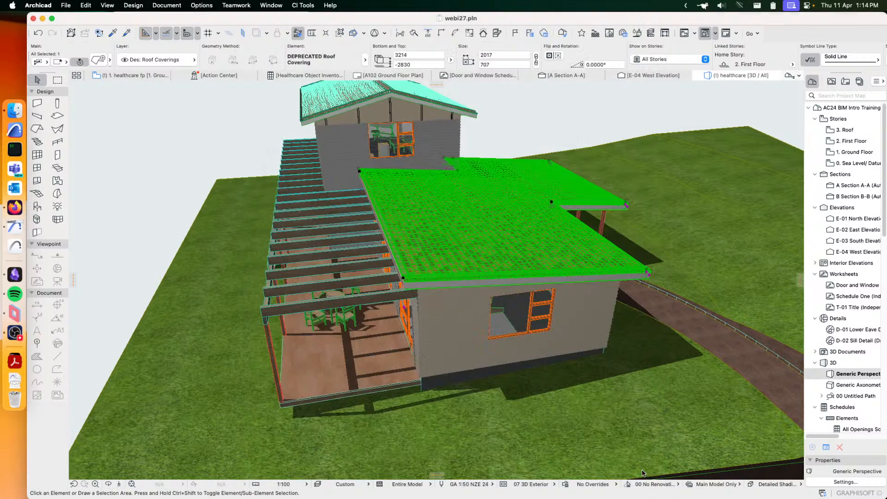
pyautogui.click(640, 472)
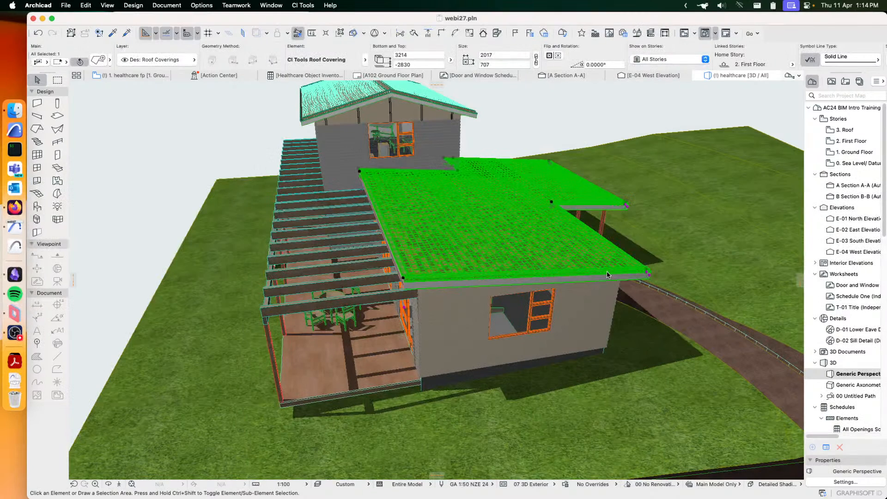
pyautogui.click(557, 120)
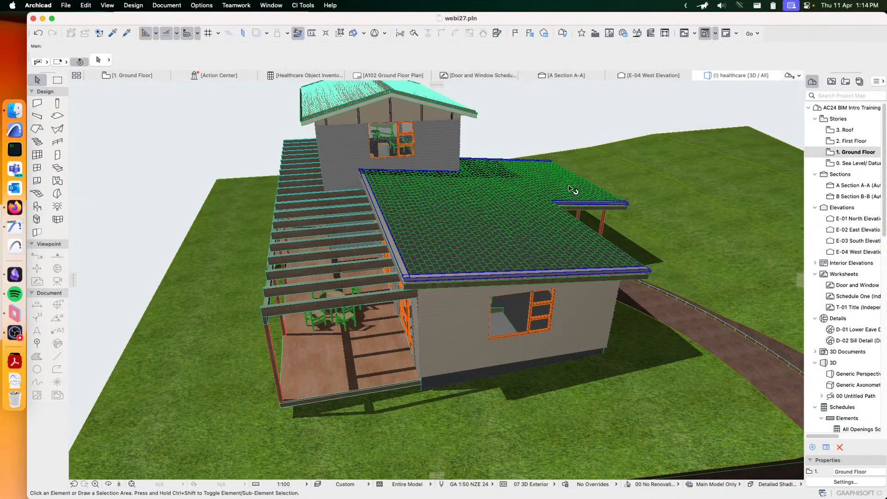
# - Open the lower roof covering's settings and look through the building materials available for its Shingles cladding
pyautogui.scroll(5, 386, 204)
pyautogui.keyDown('shift'); pyautogui.moveTo(627, 234); pyautogui.dragTo(469, 202, button='middle'); pyautogui.keyUp('shift')
pyautogui.click(455, 245)
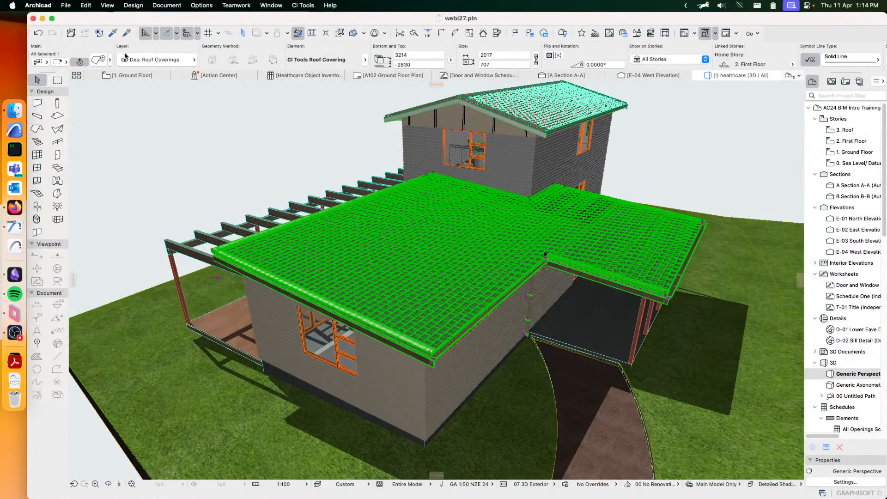
pyautogui.click(98, 60)
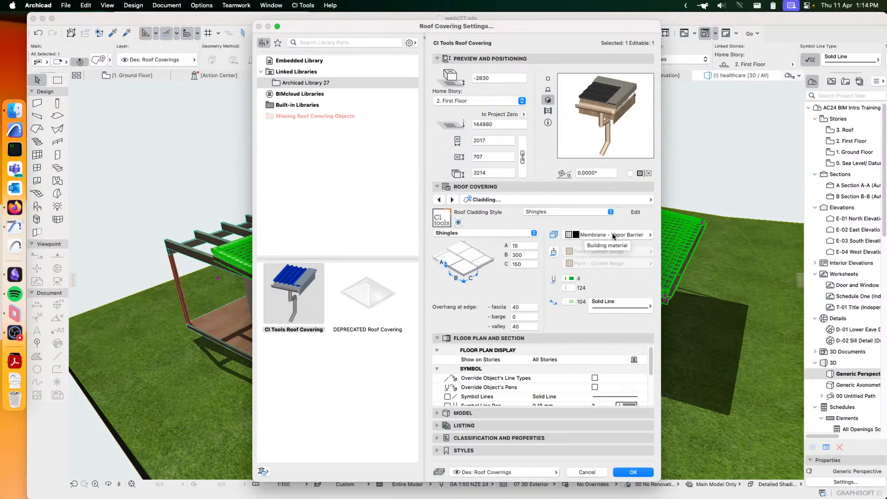
pyautogui.click(614, 236)
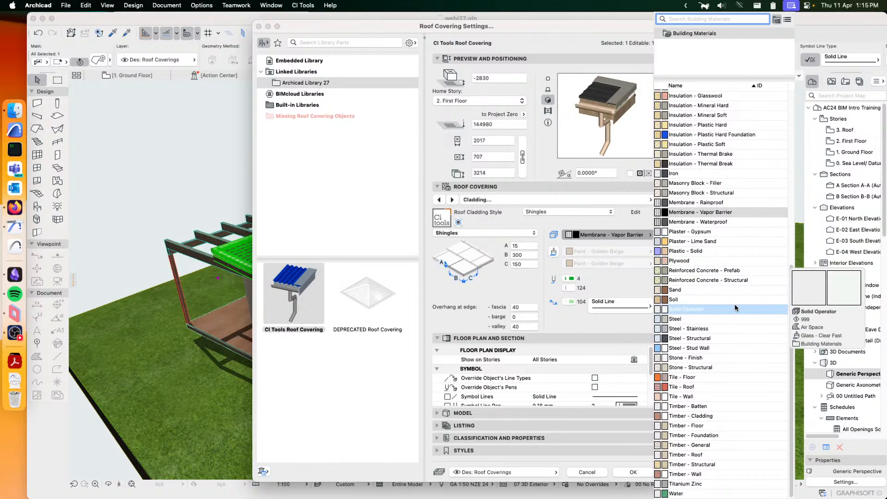
pyautogui.click(695, 388)
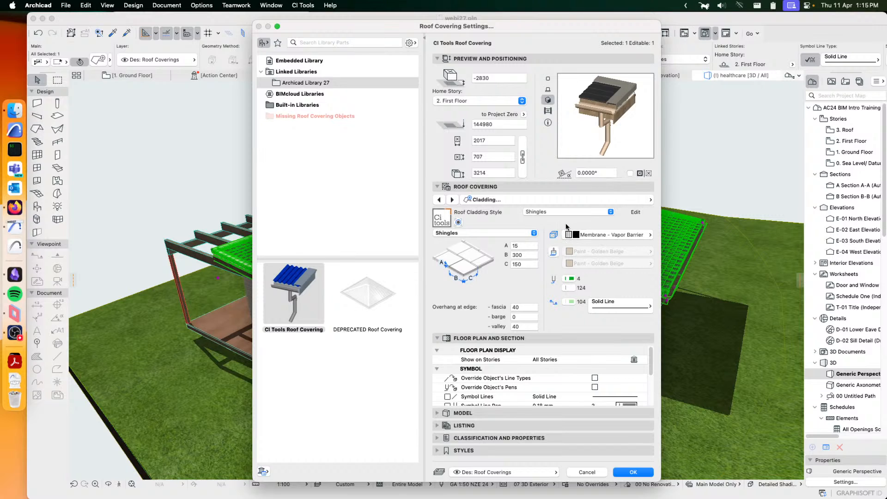
# - Edit the Shingles cladding style to override its surfaces, set the second surface to Paint - Cadmium Orange and apply it to the lower roof
pyautogui.click(635, 212)
pyautogui.click(553, 251)
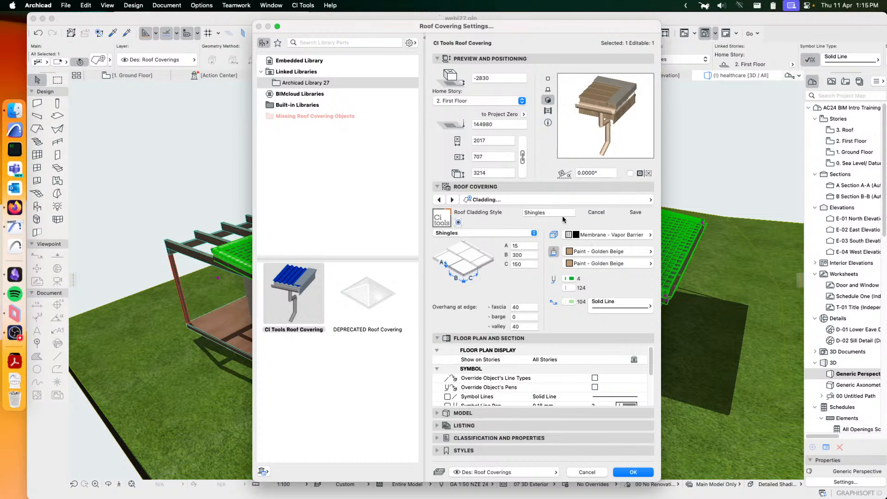
pyautogui.click(602, 253)
pyautogui.click(621, 262)
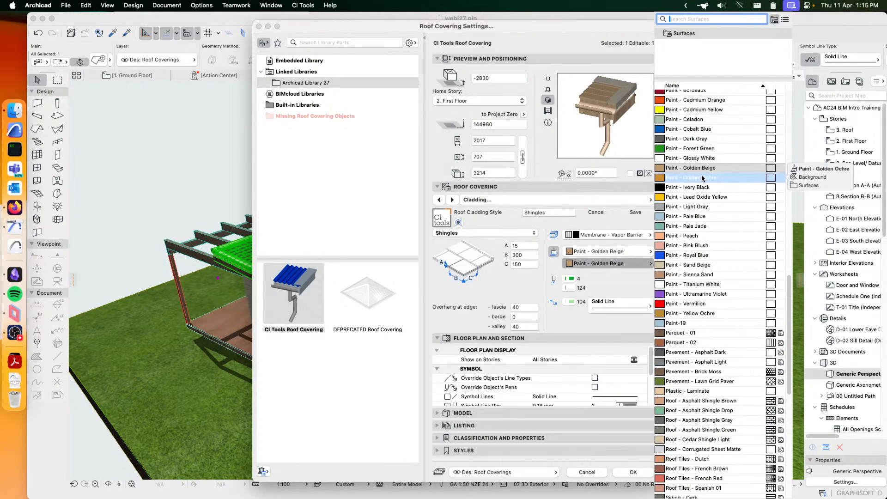
pyautogui.click(693, 100)
pyautogui.click(636, 473)
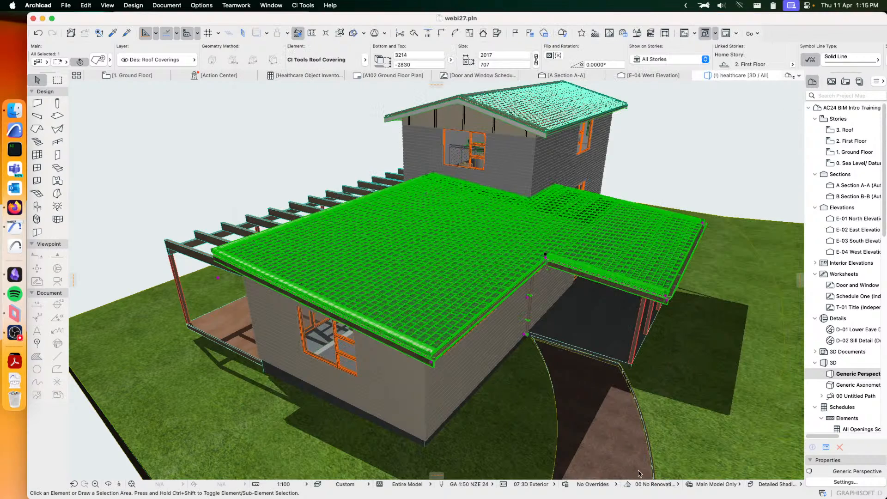
pyautogui.click(680, 149)
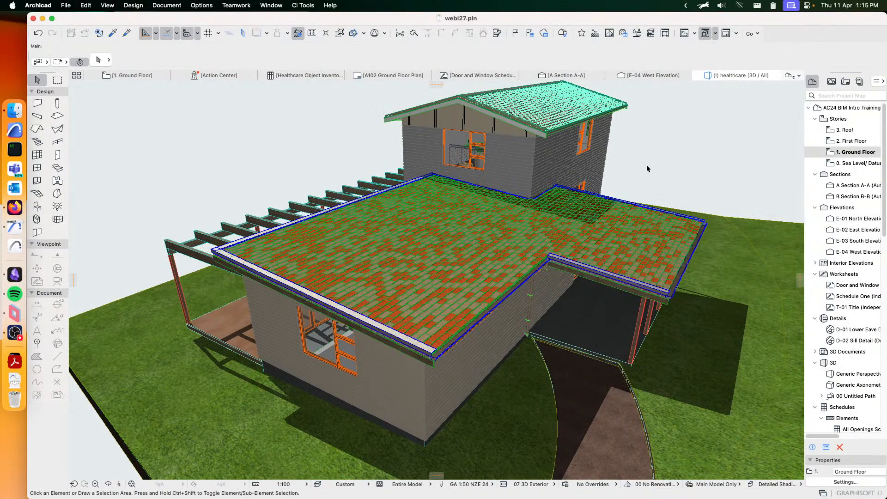
pyautogui.moveTo(441, 237)
pyautogui.keyDown('shift'); pyautogui.mouseDown(button='middle')
pyautogui.moveTo(429, 303)
pyautogui.moveTo(408, 309)
pyautogui.moveTo(432, 250)
pyautogui.mouseUp(button='middle'); pyautogui.keyUp('shift')
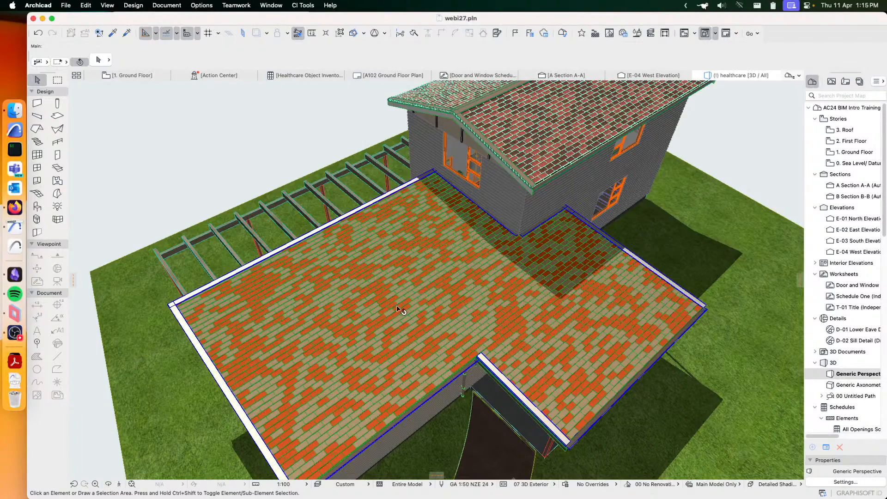
pyautogui.moveTo(400, 307)
pyautogui.keyDown('shift'); pyautogui.mouseDown(button='middle')
pyautogui.moveTo(441, 262)
pyautogui.moveTo(415, 301)
pyautogui.mouseUp(button='middle'); pyautogui.keyUp('shift')
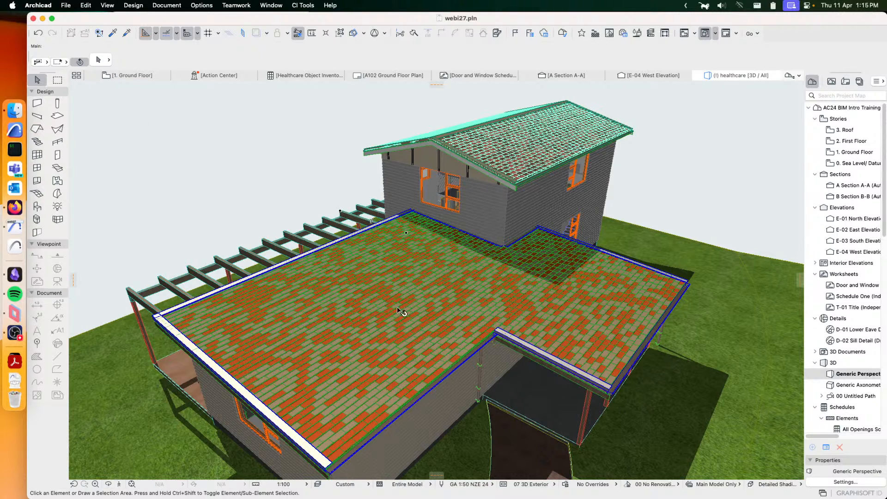
pyautogui.click(698, 160)
pyautogui.click(712, 173)
pyautogui.click(450, 273)
pyautogui.press('Escape')
pyautogui.click(305, 303)
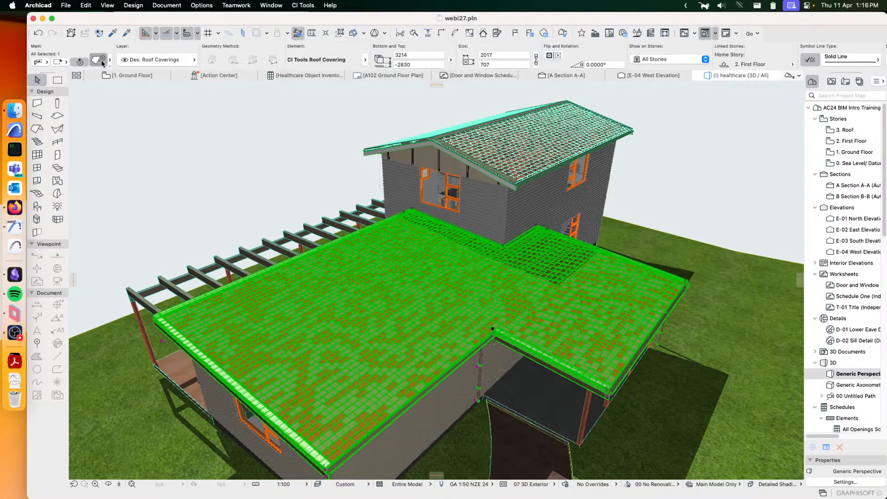
pyautogui.click(102, 62)
pyautogui.click(360, 303)
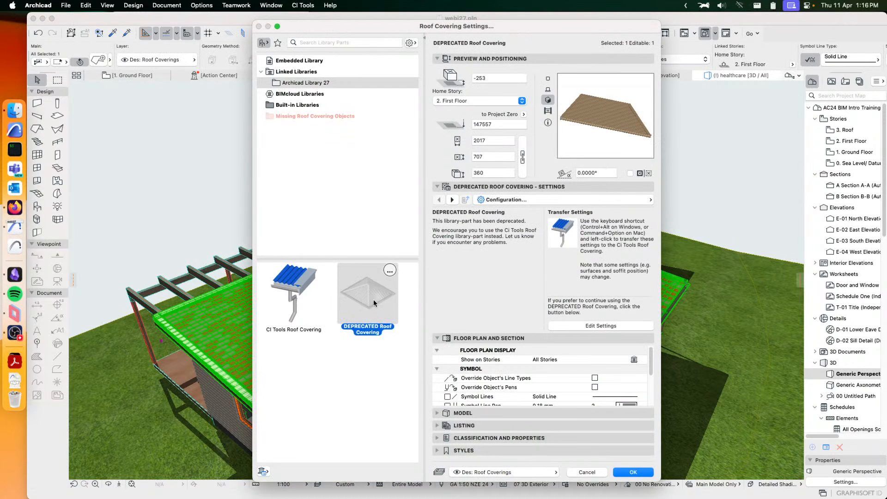
pyautogui.click(595, 326)
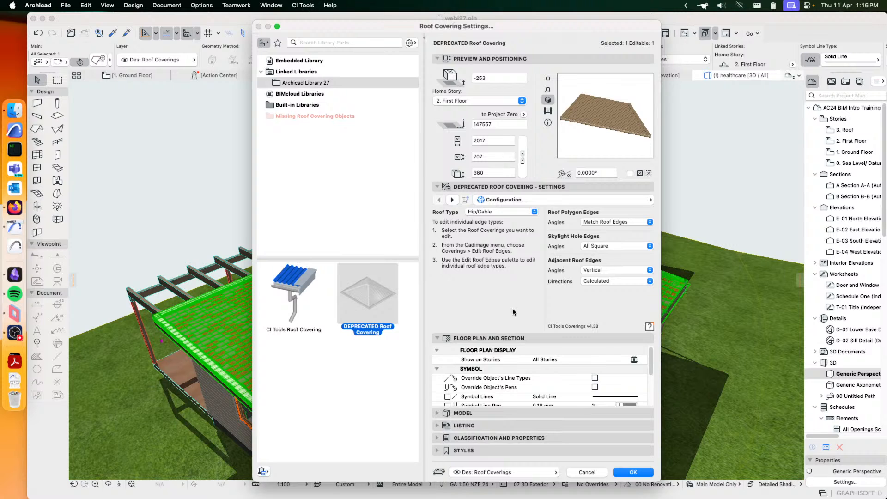
pyautogui.click(600, 473)
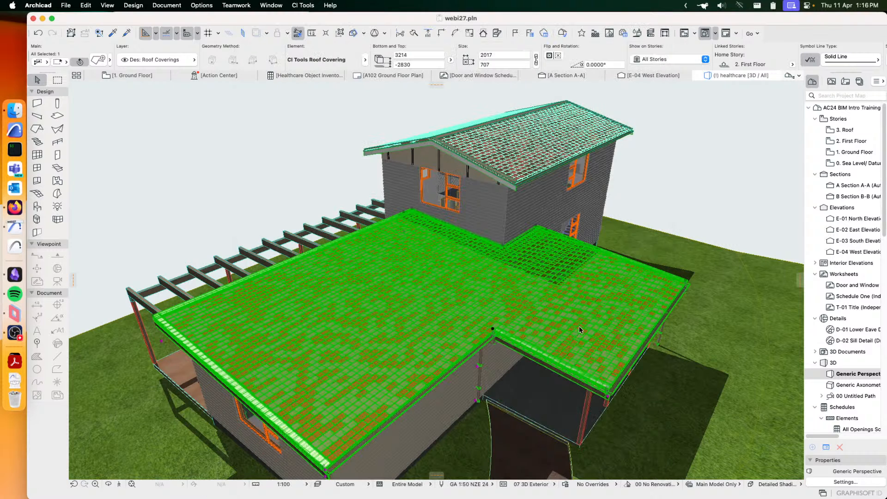
# - Select the upper roof's deprecated covering and open its cladding settings for editing
pyautogui.click(528, 154)
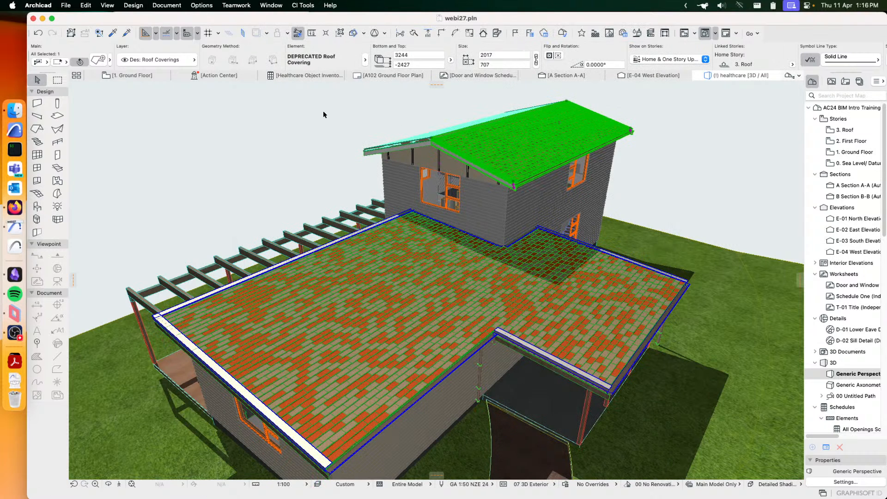
pyautogui.click(95, 60)
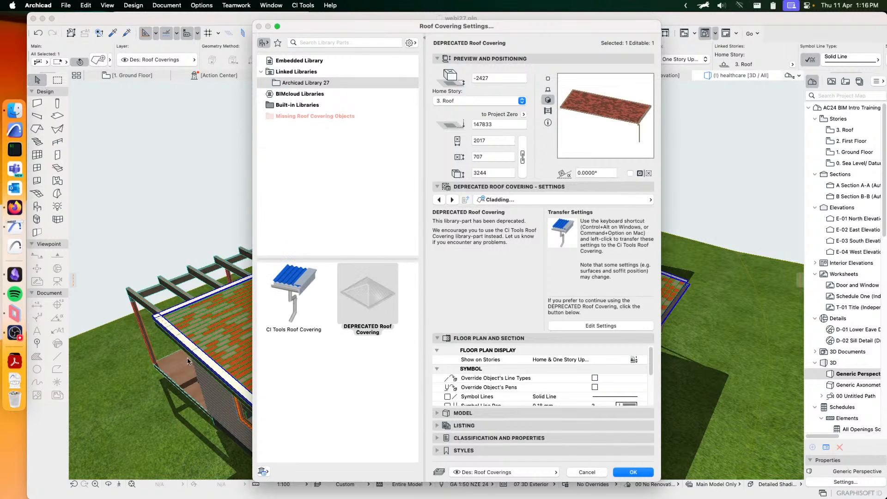
pyautogui.click(586, 325)
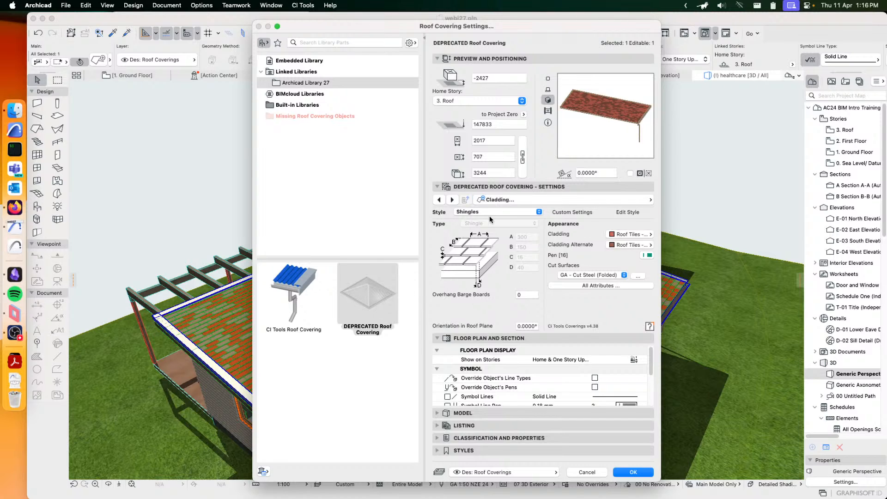
# - Try the Ribbed and Spanish Tiles styles on the upper roof's deprecated covering
pyautogui.click(505, 213)
pyautogui.click(486, 203)
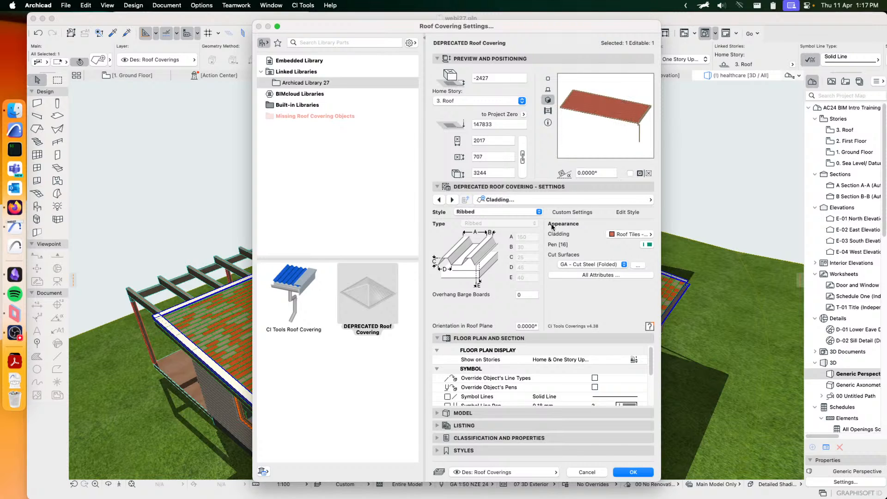
pyautogui.click(495, 212)
pyautogui.click(481, 230)
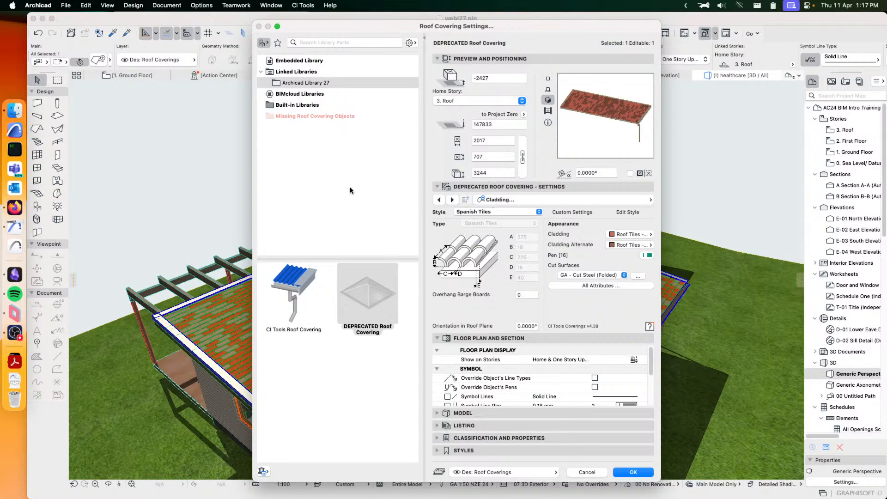
# - Switch the upper roof's covering object to CI Tools Roof Covering and show its Cladding settings
pyautogui.click(284, 280)
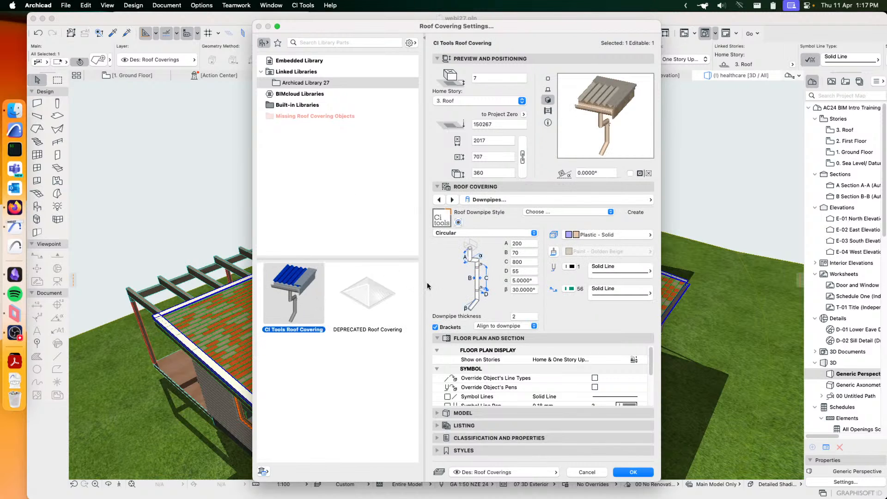
pyautogui.click(610, 204)
pyautogui.click(687, 213)
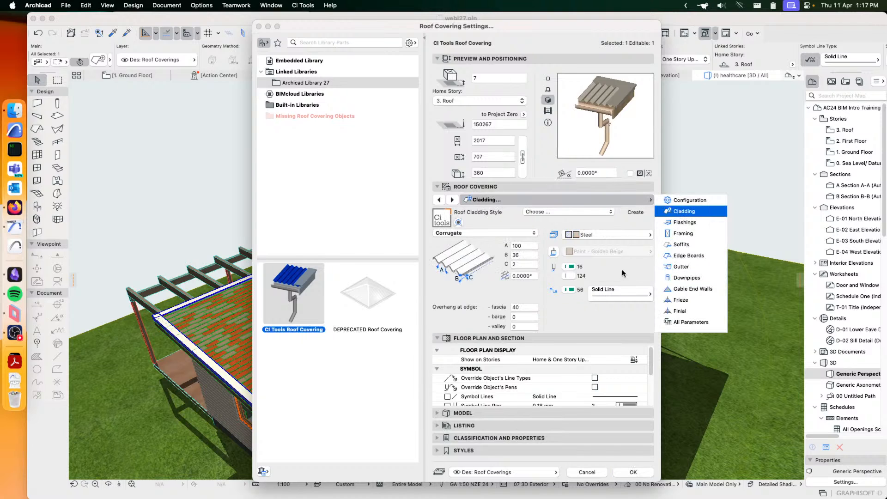
pyautogui.click(608, 275)
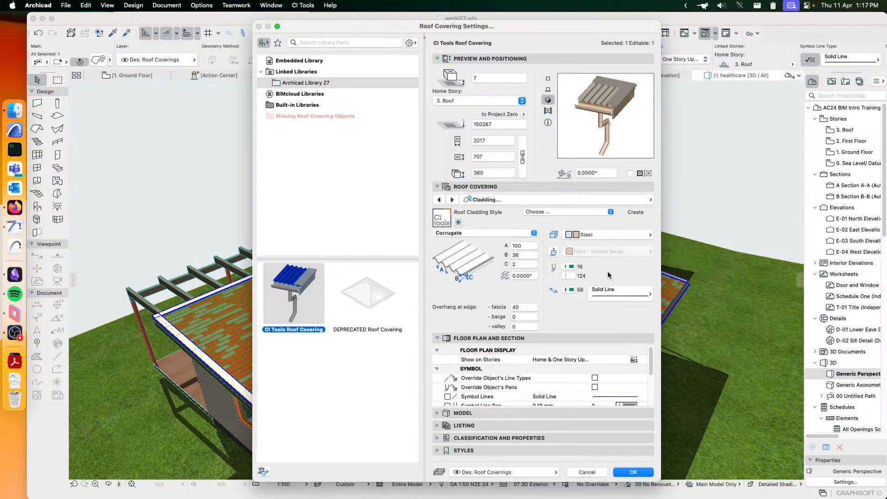
# - Apply the Ribbed cladding style, open it for editing and try Plastic - Solid as its building material
pyautogui.click(556, 212)
pyautogui.click(534, 239)
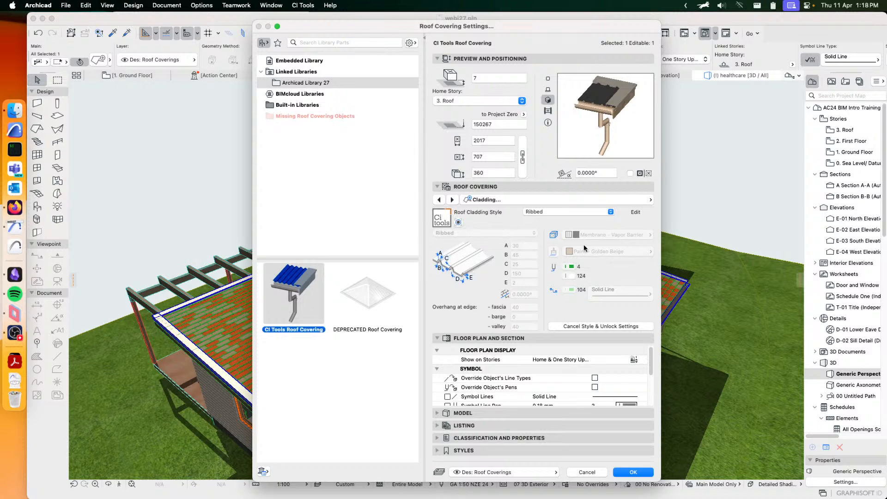
pyautogui.click(636, 212)
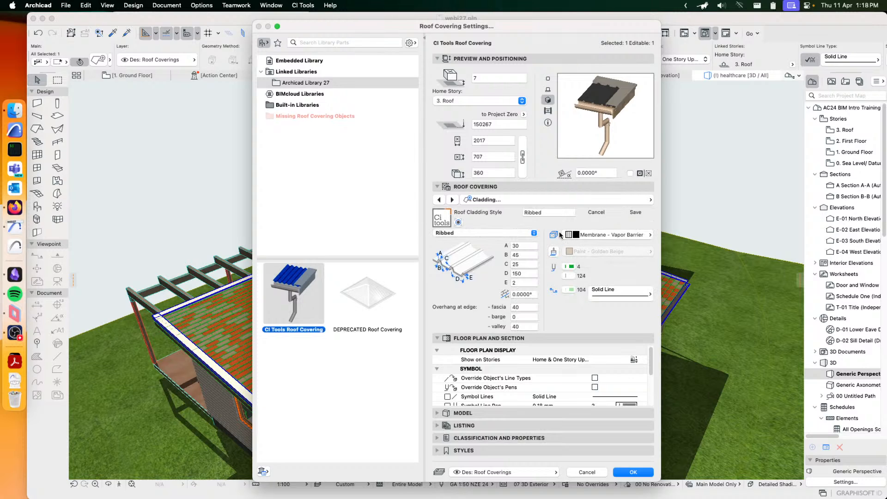
pyautogui.click(598, 235)
pyautogui.click(696, 251)
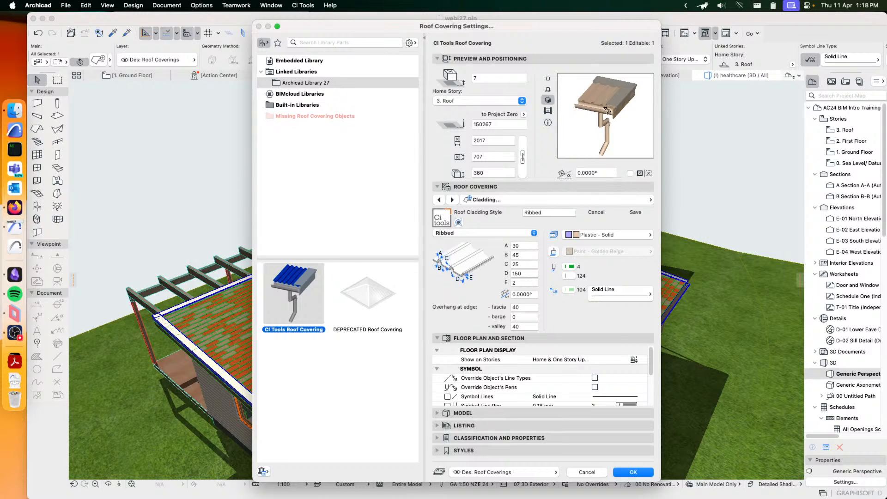
# - Switch the covering back to the deprecated roof covering, enable its settings and try a Quarter Round gutter
pyautogui.click(380, 300)
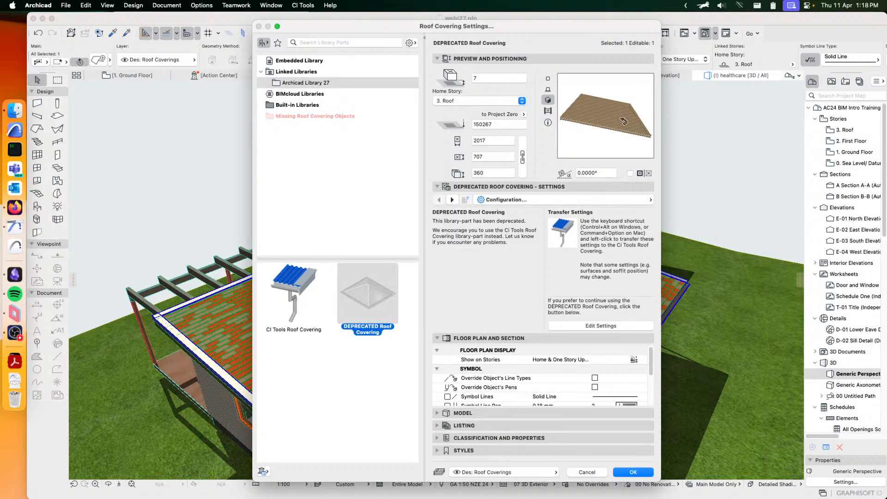
pyautogui.click(609, 325)
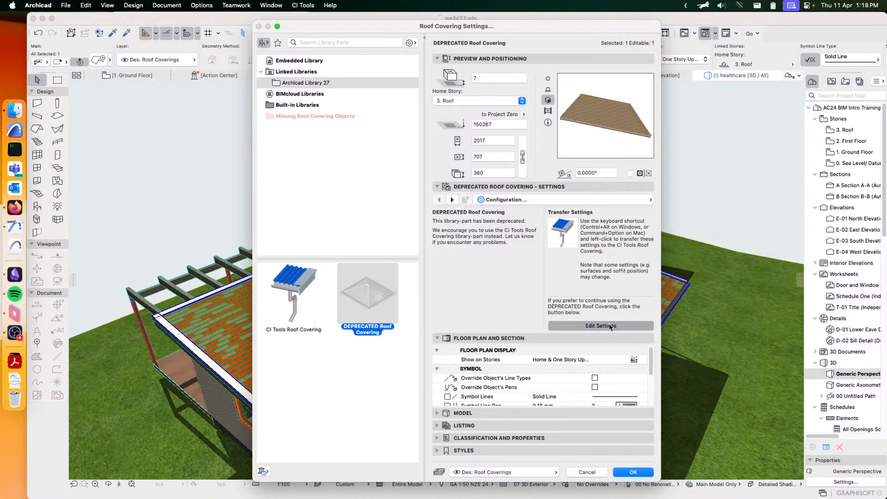
pyautogui.click(558, 198)
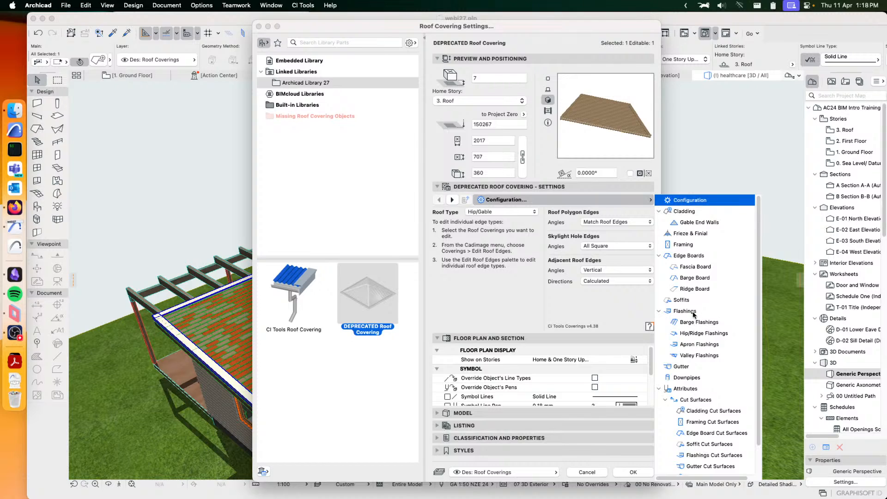
pyautogui.click(682, 368)
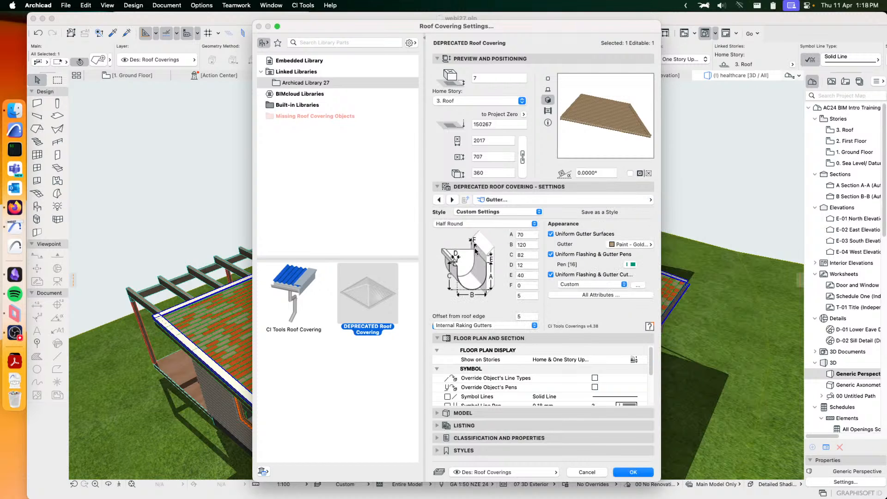
pyautogui.click(464, 223)
pyautogui.click(464, 218)
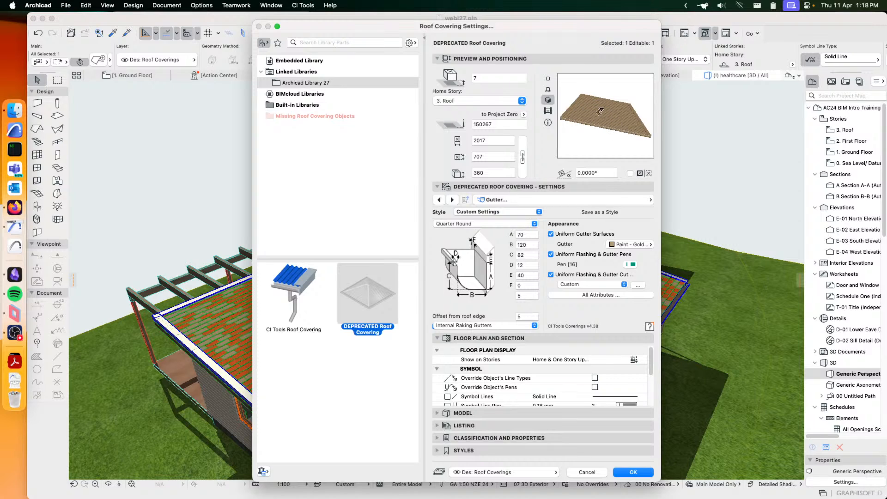
# - Switch the upper roof to CI Tools Roof Covering and set its gutter profile to Quarter Round
pyautogui.click(285, 298)
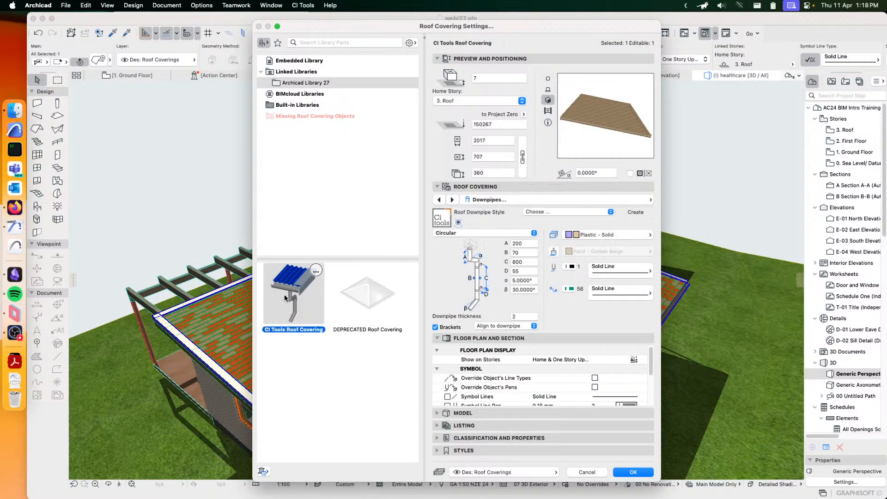
pyautogui.click(537, 201)
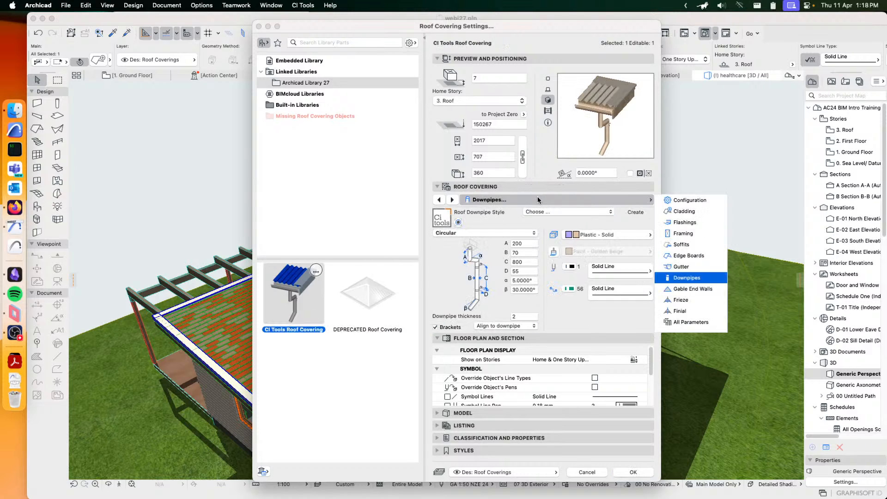
pyautogui.click(679, 268)
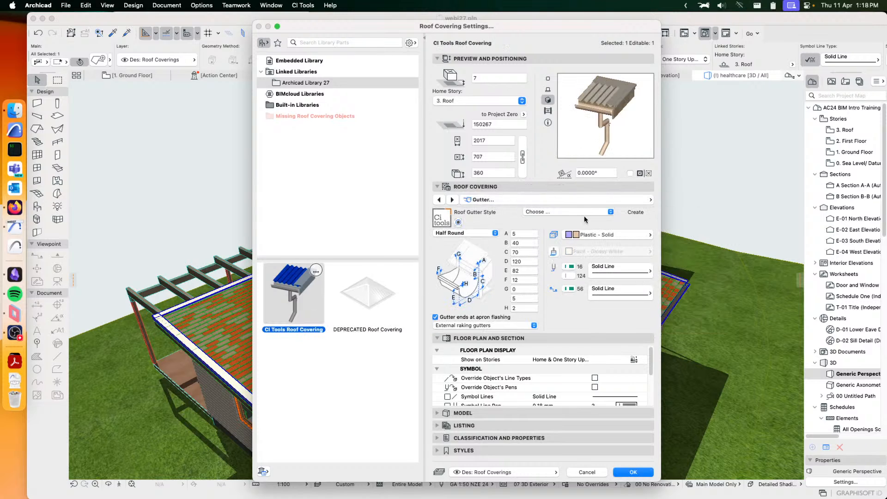
pyautogui.click(465, 234)
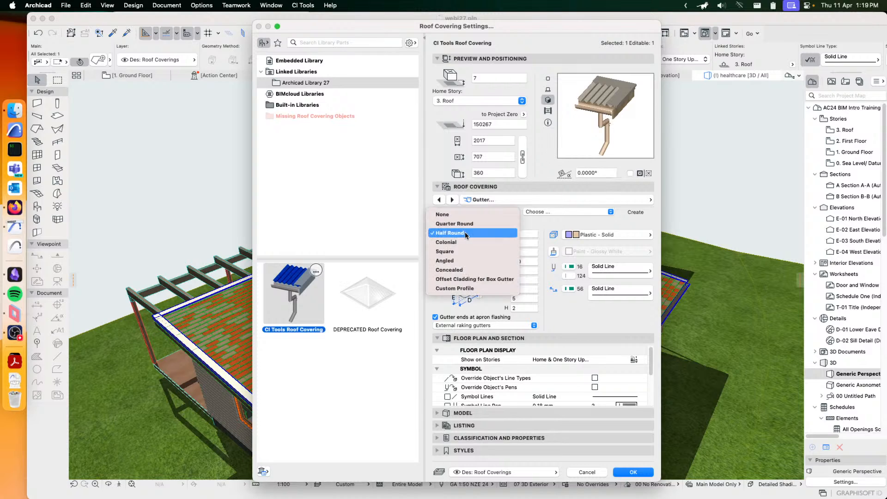
pyautogui.click(461, 224)
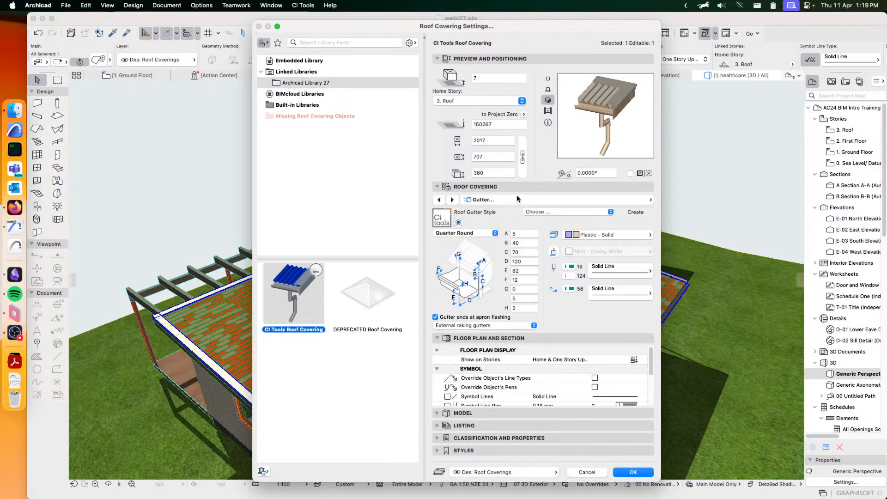
# - Change the preview to the gutter close-up, try the Square gutter profile and set it to Concealed
pyautogui.click(459, 222)
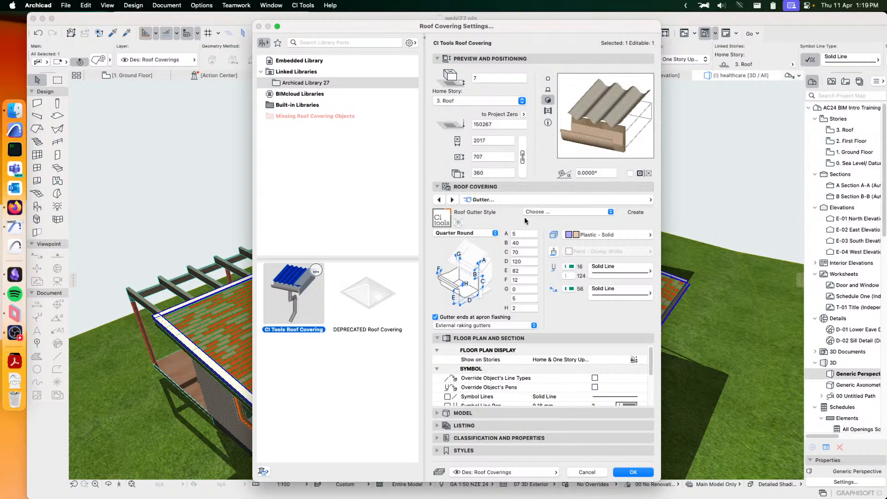
pyautogui.click(482, 232)
pyautogui.click(450, 261)
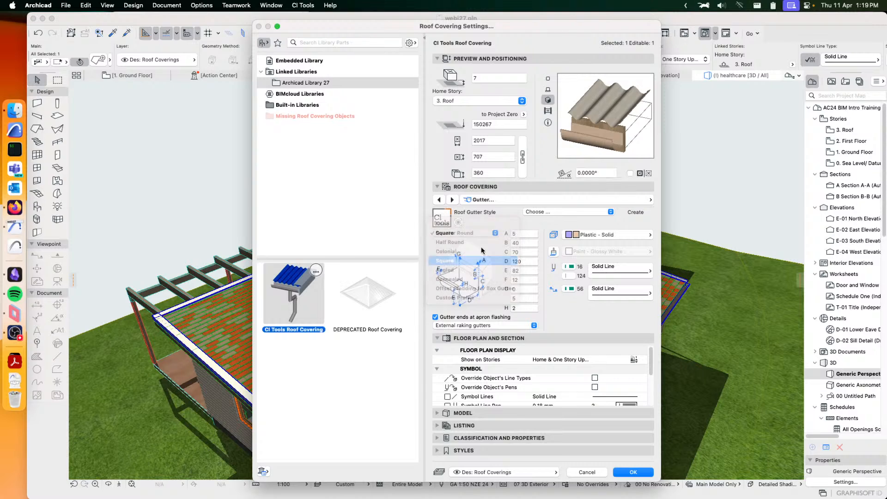
pyautogui.click(473, 232)
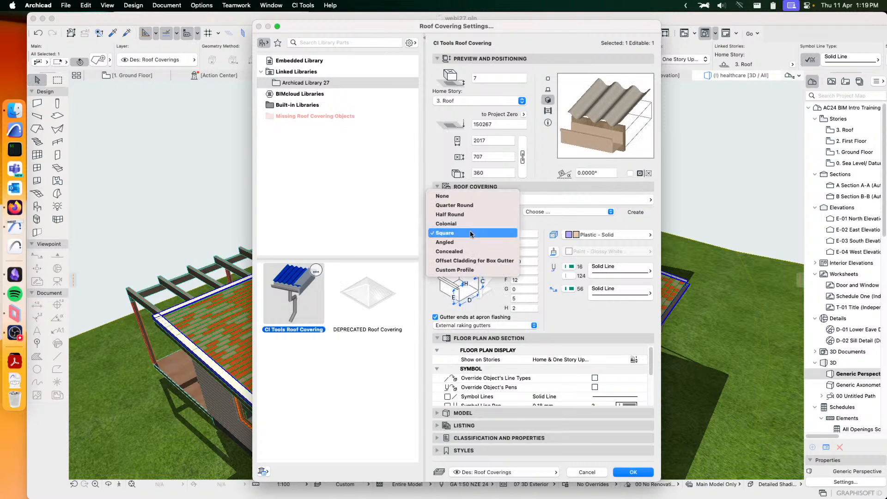
pyautogui.click(458, 255)
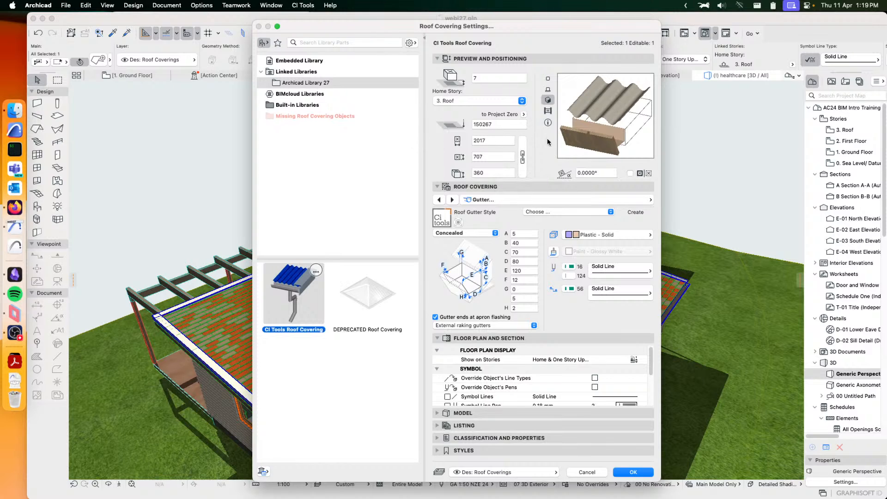
# - Save the current roof covering settings as a new favorite named wrgbrw
pyautogui.click(277, 43)
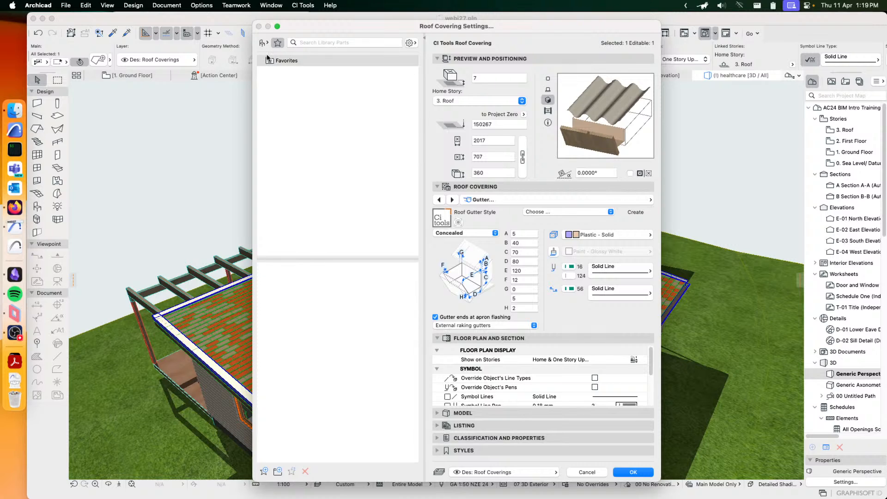
pyautogui.click(264, 471)
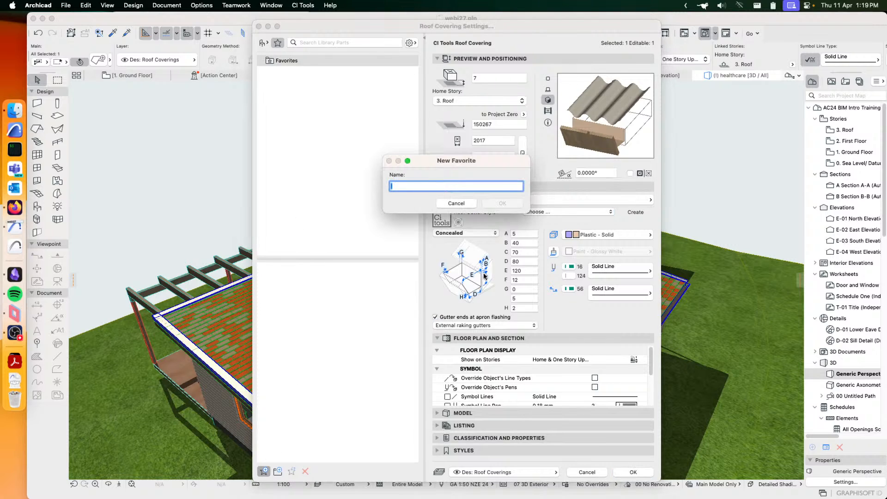
pyautogui.write('wrgbrw')
pyautogui.press('Return')
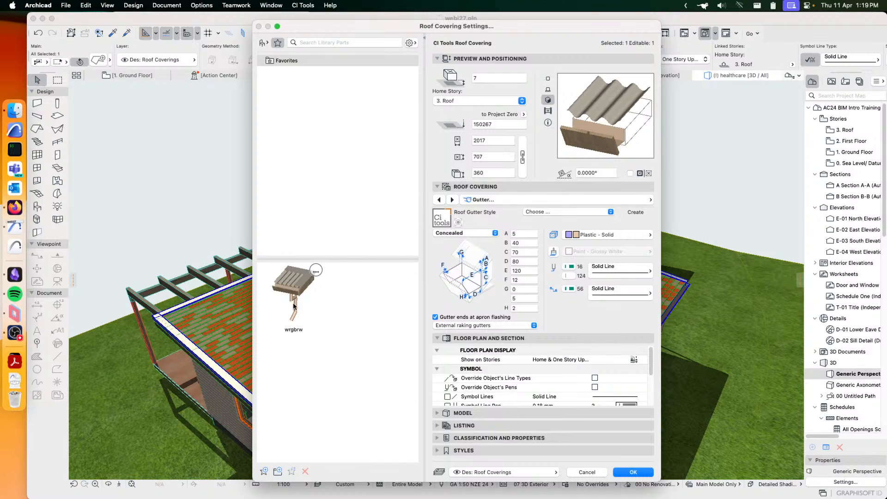
# - Set the gutter's building material to Insulation - Plastic Hard Foundation and override the cladding surface with Paint - Vermilion
pyautogui.click(607, 235)
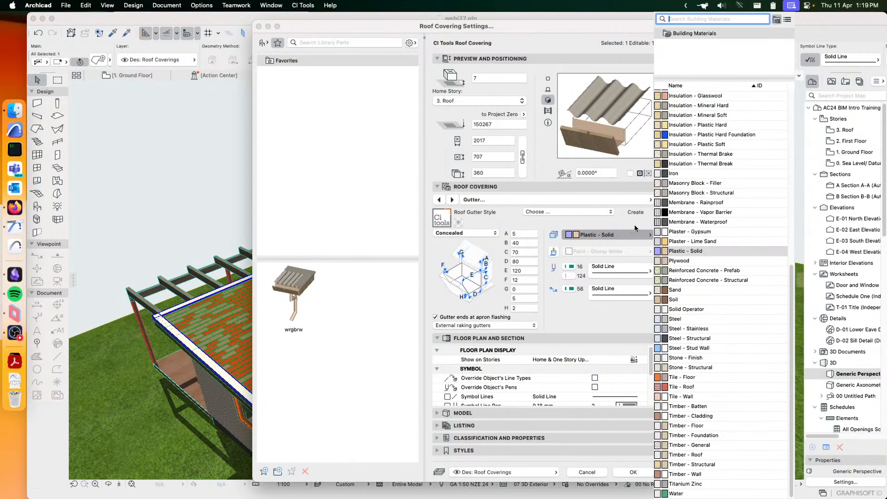
pyautogui.click(697, 139)
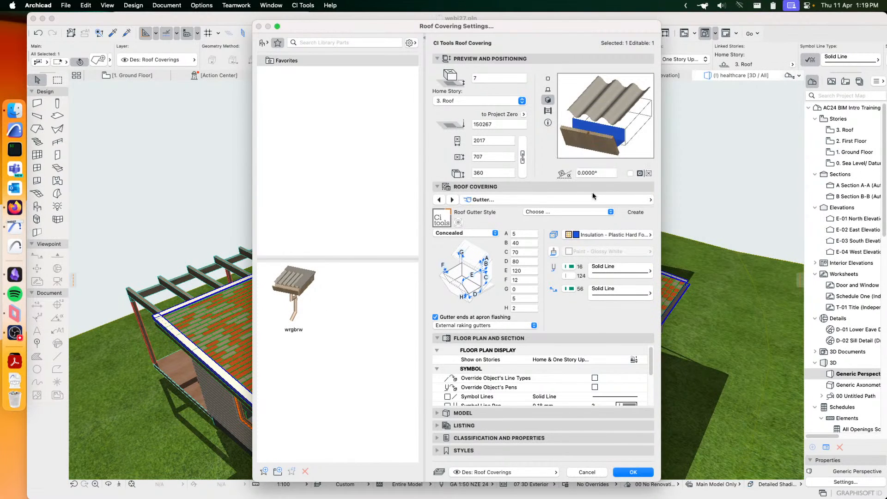
pyautogui.click(592, 200)
pyautogui.click(688, 223)
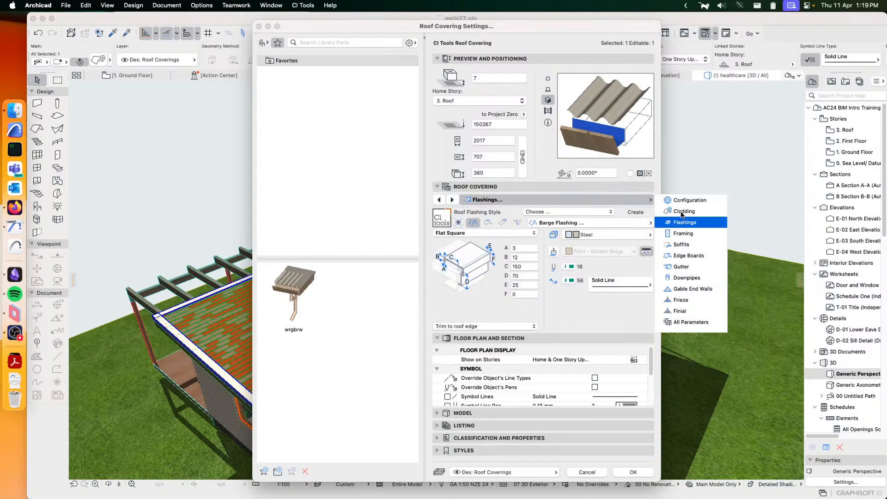
pyautogui.click(684, 211)
pyautogui.click(600, 234)
pyautogui.click(553, 251)
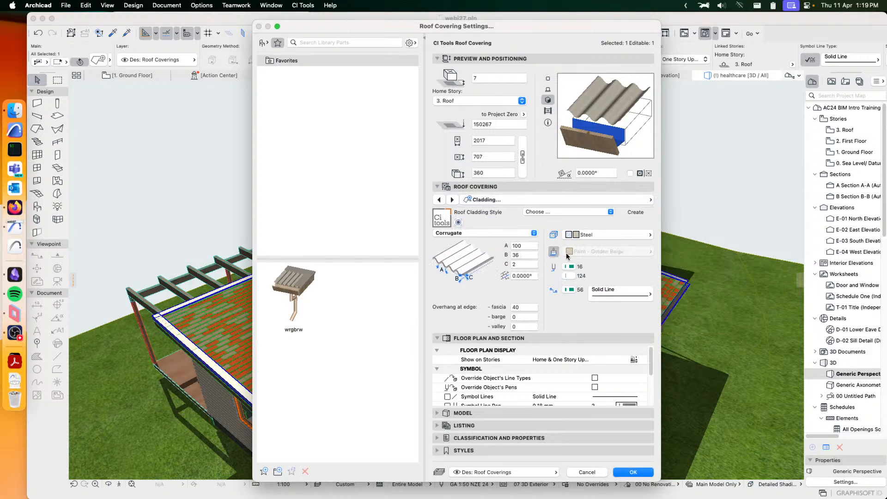
pyautogui.click(608, 252)
pyautogui.click(682, 304)
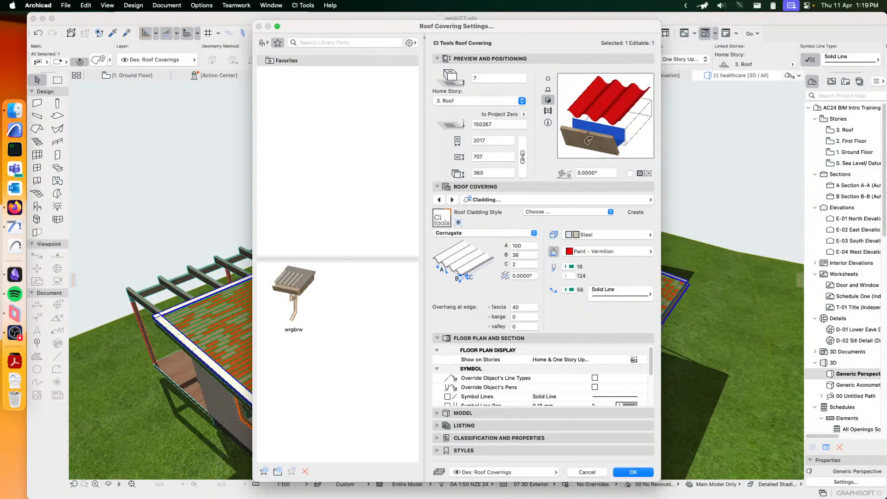
# - Save the recoloured roof covering settings as a second favorite named bdfst
pyautogui.click(264, 471)
pyautogui.write('bdfst')
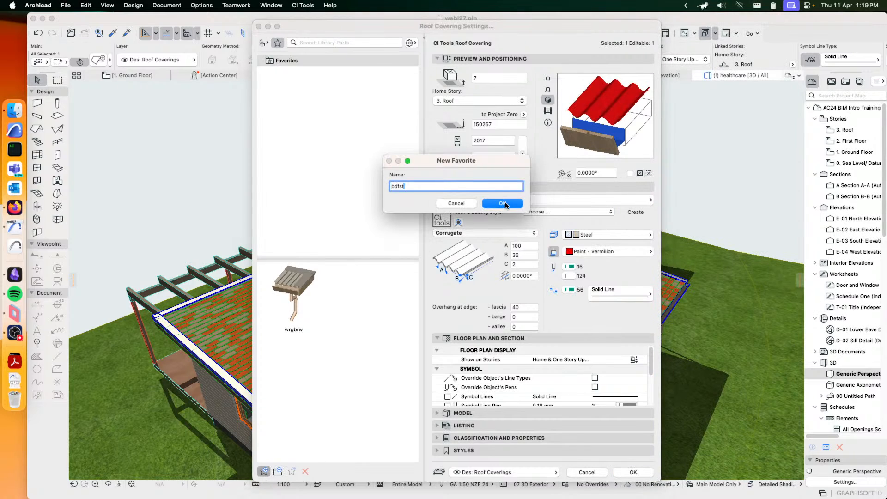
pyautogui.click(508, 204)
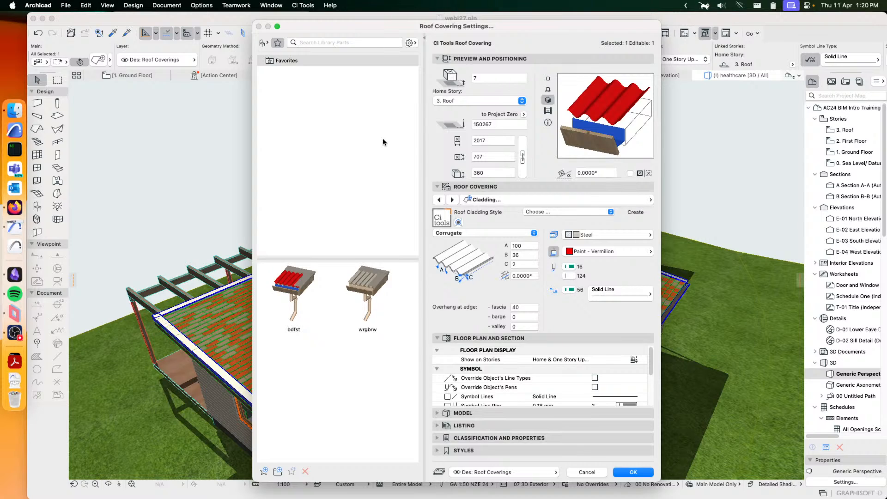
# - Return to the library parts list, cancel the roof covering settings and deselect the covering
pyautogui.click(263, 43)
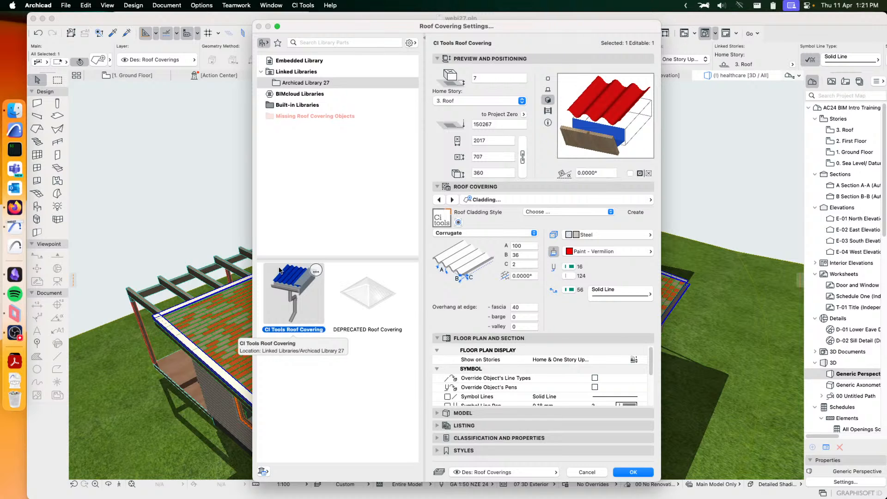
pyautogui.click(587, 472)
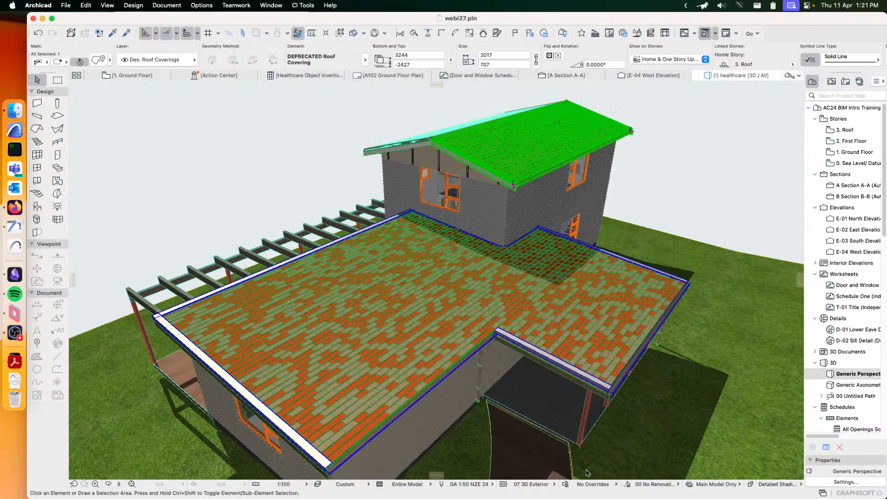
pyautogui.click(286, 145)
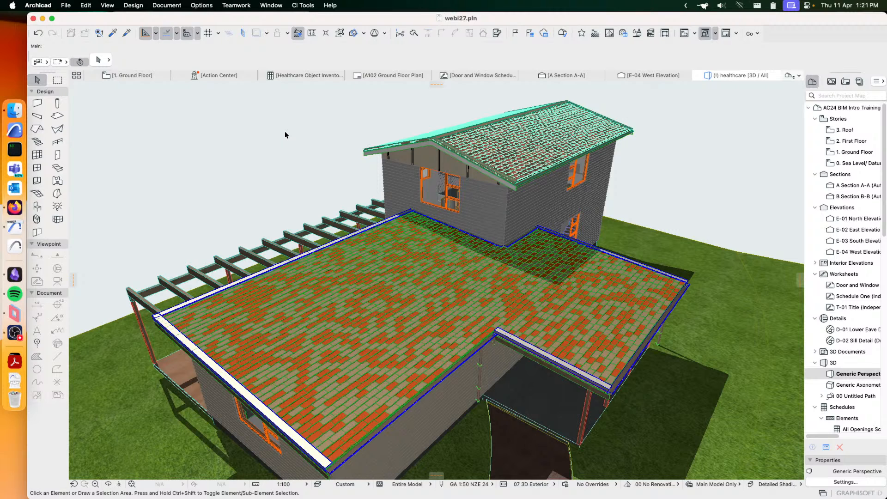
pyautogui.hotkey('ctrl', 'shift')
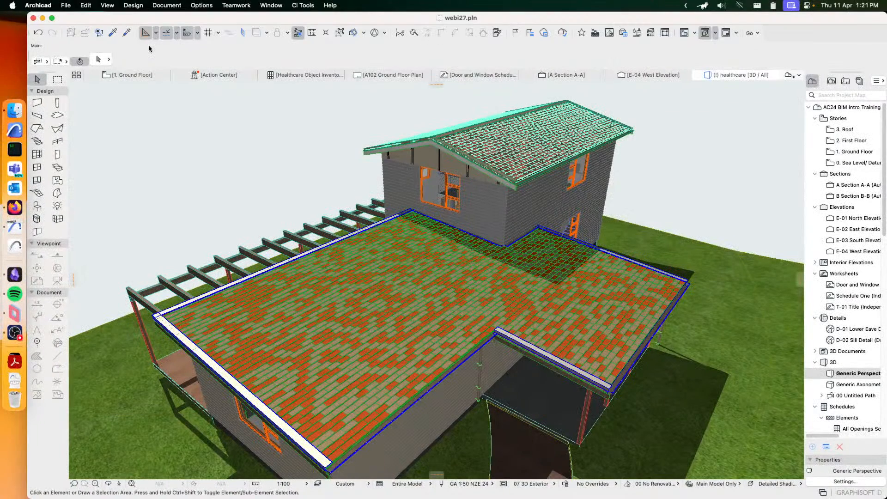
# - Open the Ground Floor plan, bring the whole building into view and leave nothing selected
pyautogui.click(123, 74)
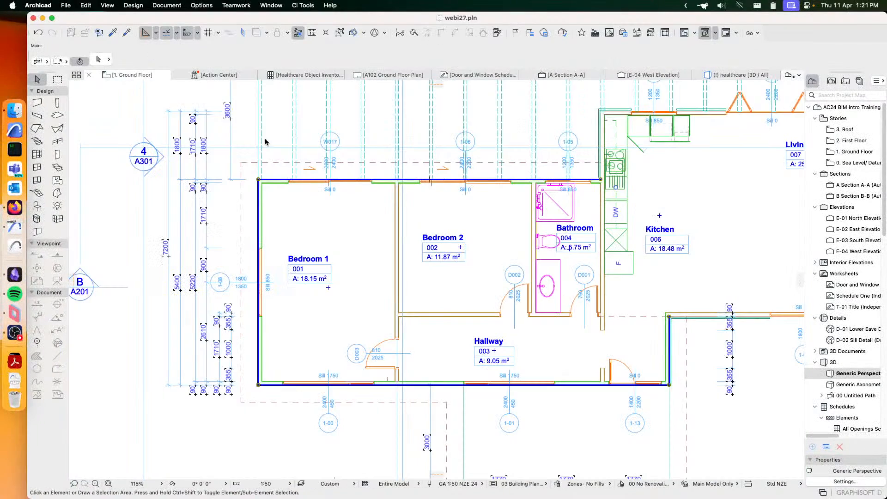
pyautogui.scroll(-5, 524, 208)
pyautogui.click(552, 172)
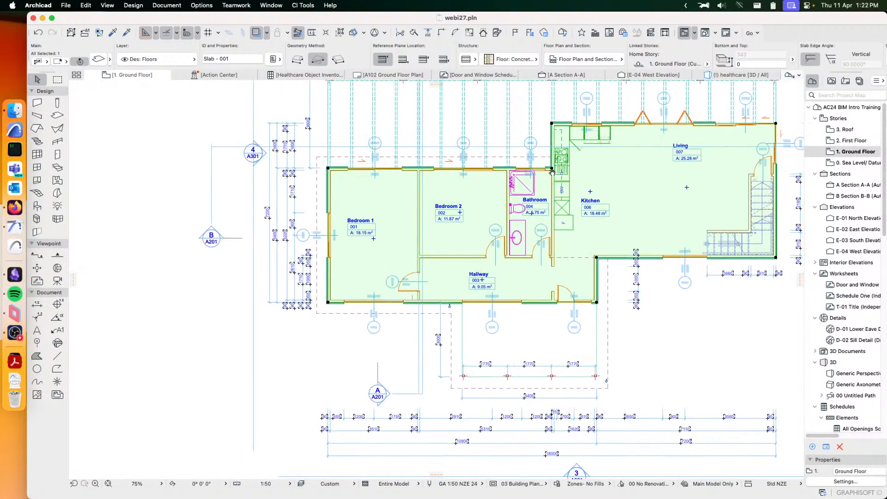
pyautogui.moveTo(552, 172); pyautogui.dragTo(449, 177, button='middle')
pyautogui.click(602, 314)
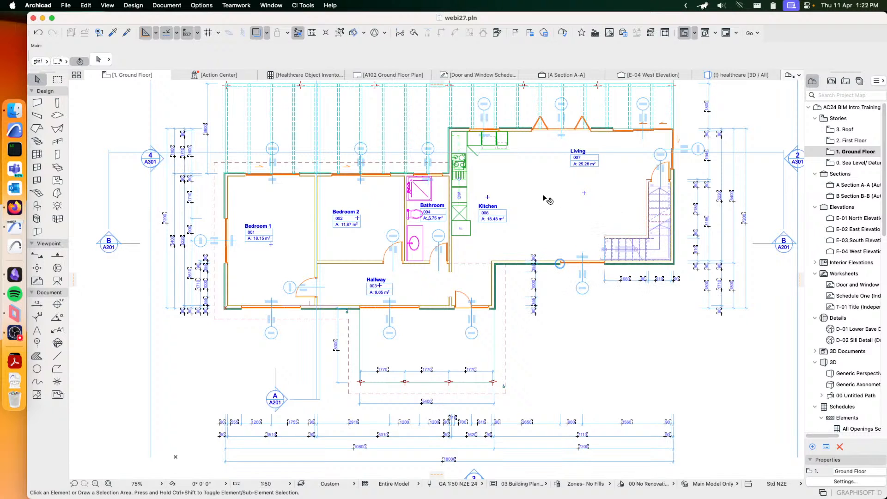
pyautogui.scroll(2, 572, 221)
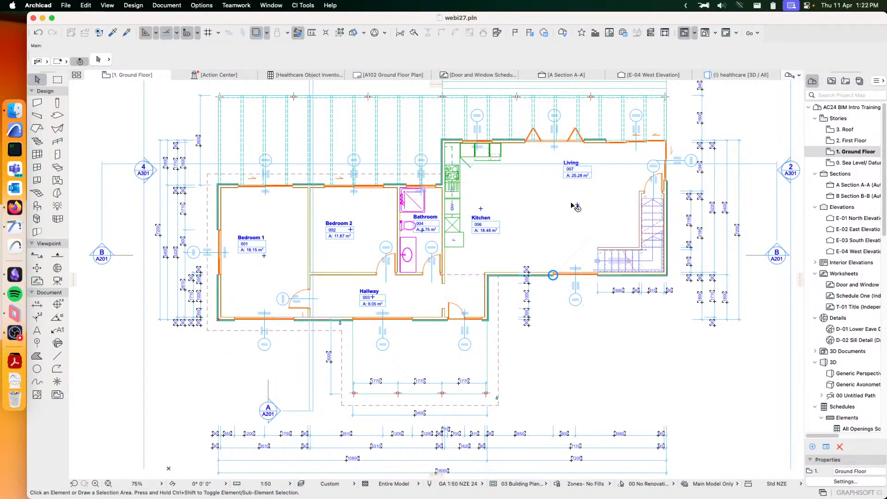
# - Open the Schedule Manager for doors and windows and place its window clear of the rooms at the plan's left
pyautogui.scroll(3, 538, 191)
pyautogui.scroll(2, 538, 191)
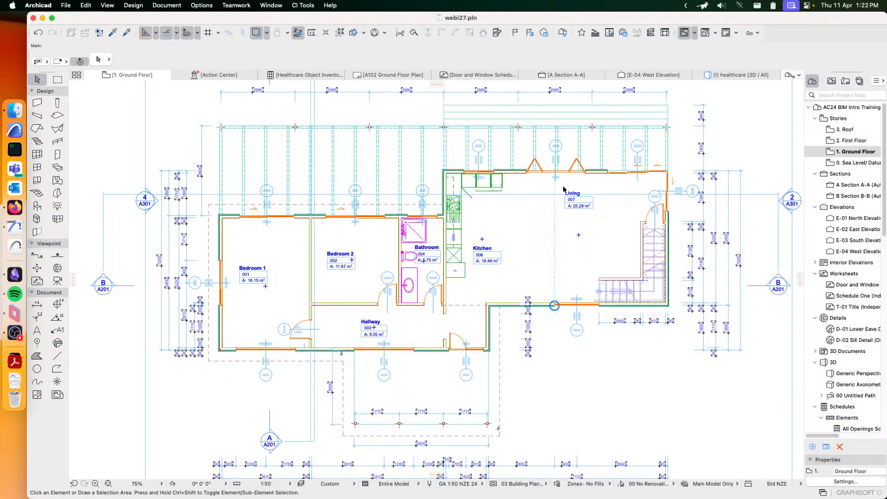
pyautogui.scroll(3, 536, 206)
pyautogui.scroll(2, 538, 210)
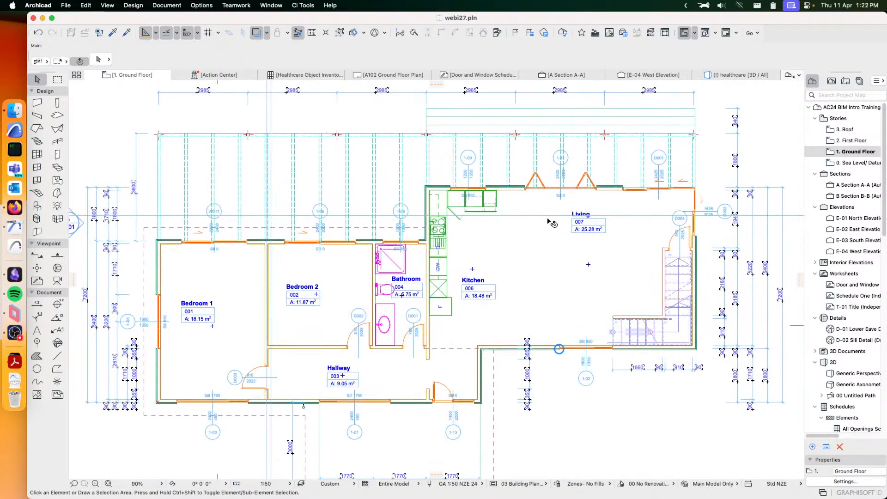
pyautogui.click(301, 6)
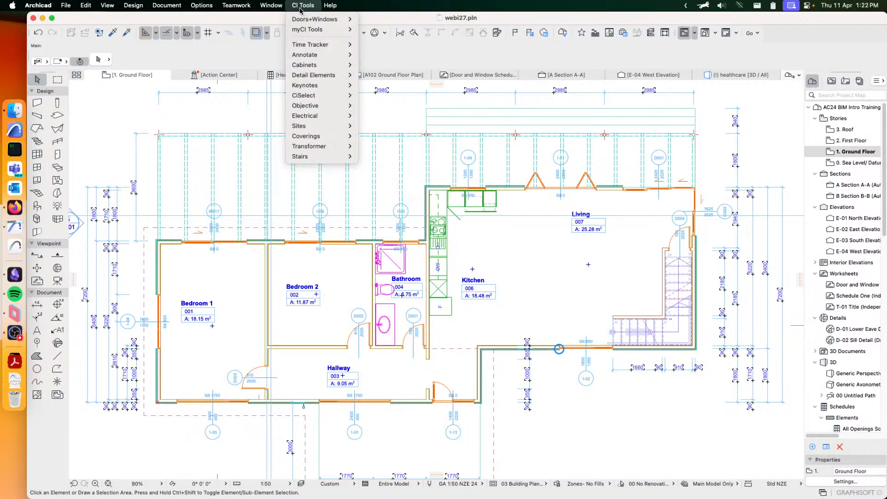
pyautogui.moveTo(309, 20)
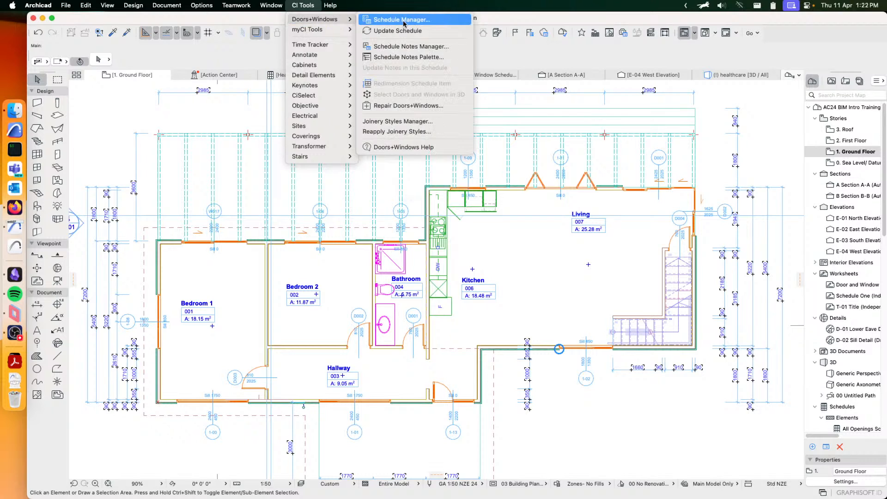
pyautogui.click(434, 21)
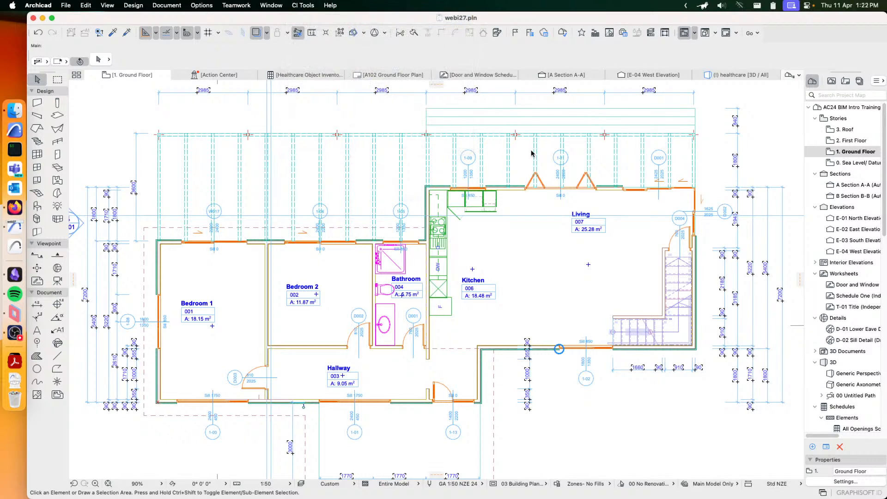
pyautogui.moveTo(471, 18); pyautogui.dragTo(544, 36)
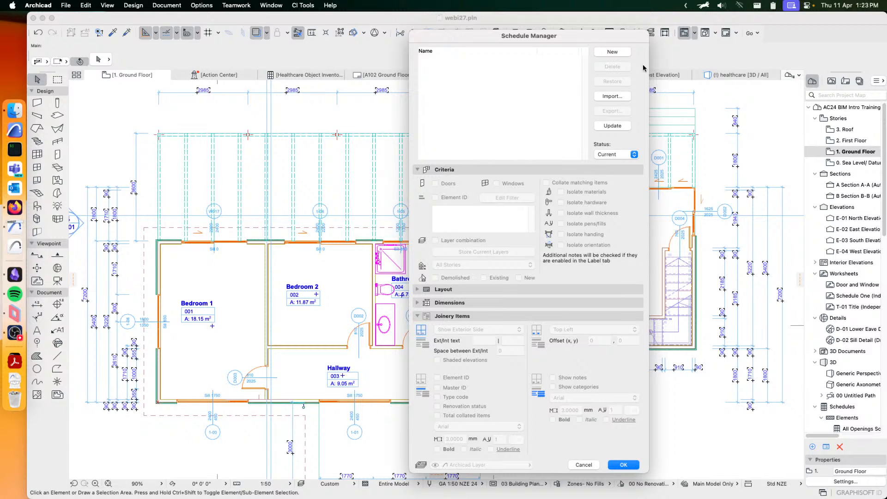
# - Create a new schedule named Door Schedule INT
pyautogui.click(610, 52)
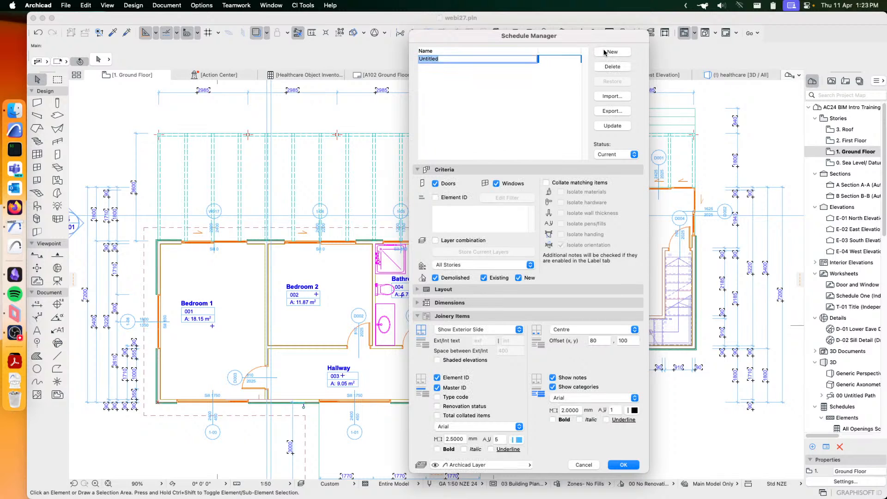
pyautogui.write('Door Schedule INT')
pyautogui.click(520, 95)
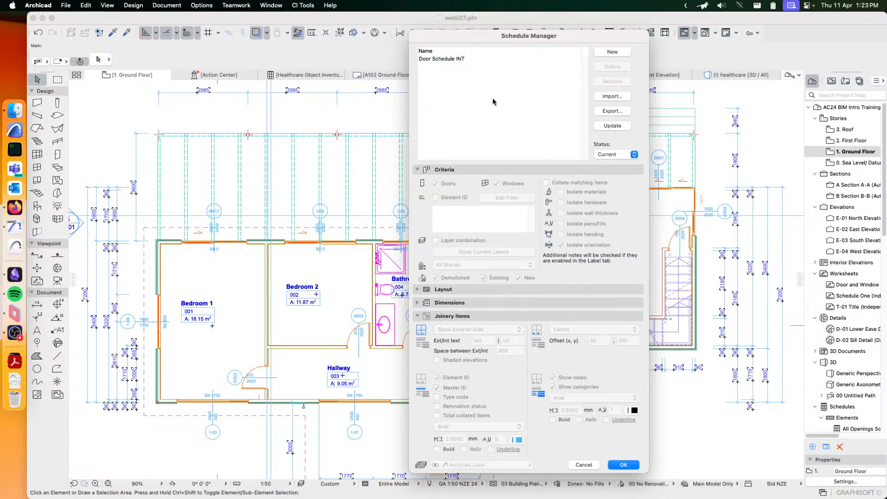
# - Select Door Schedule INT and exclude windows from its criteria so that it covers doors only
pyautogui.click(434, 60)
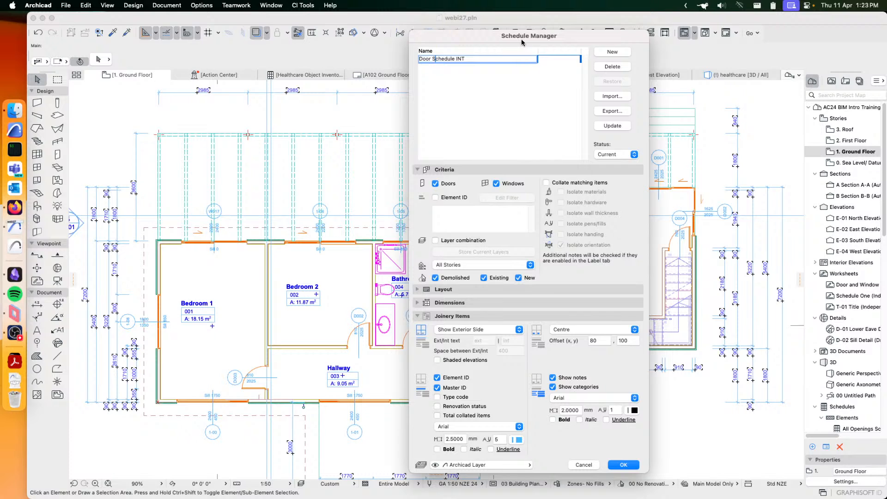
pyautogui.moveTo(526, 39); pyautogui.dragTo(553, 34)
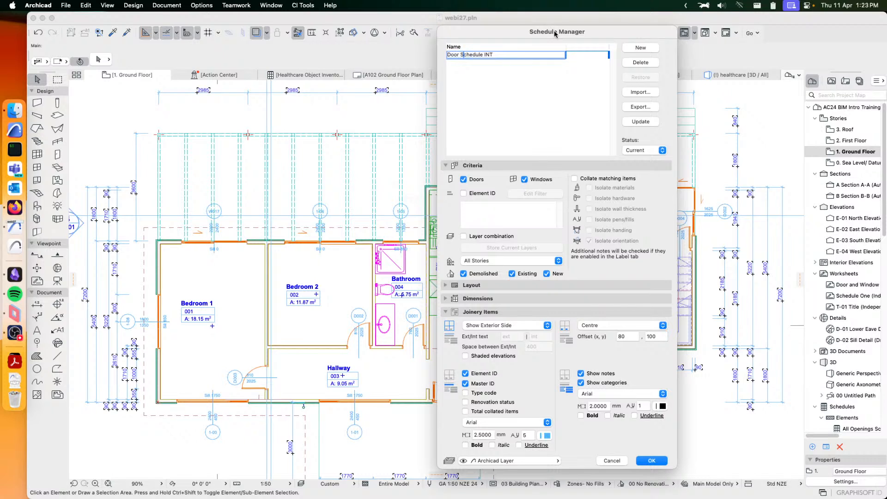
pyautogui.click(524, 83)
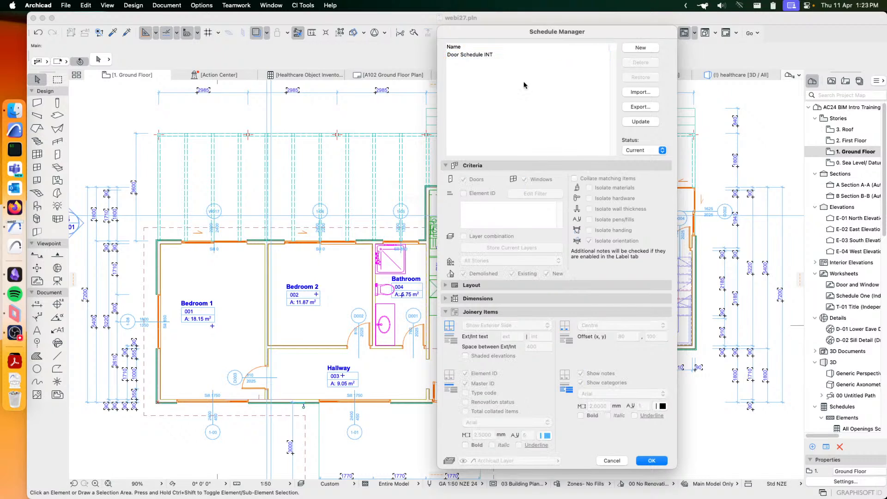
pyautogui.click(503, 54)
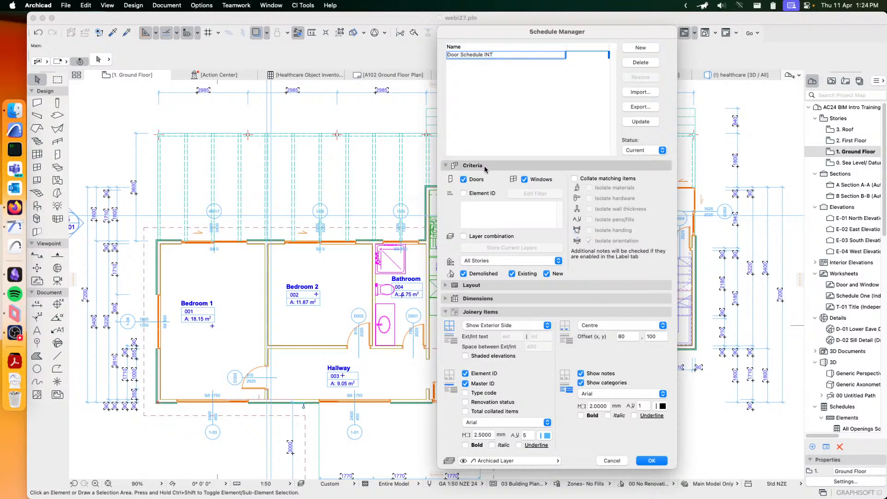
pyautogui.click(524, 180)
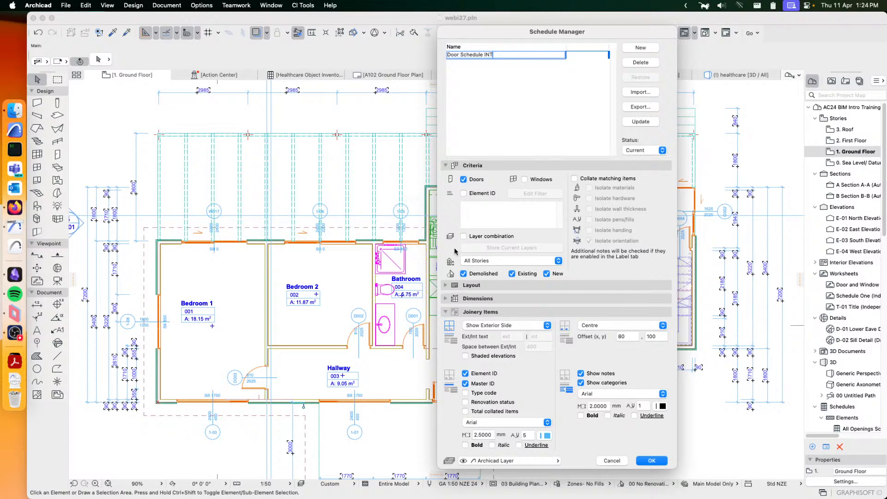
# - Try filtering the schedule with an Element ID rule of Starts With I, and switch the Element ID criterion off again
pyautogui.click(464, 193)
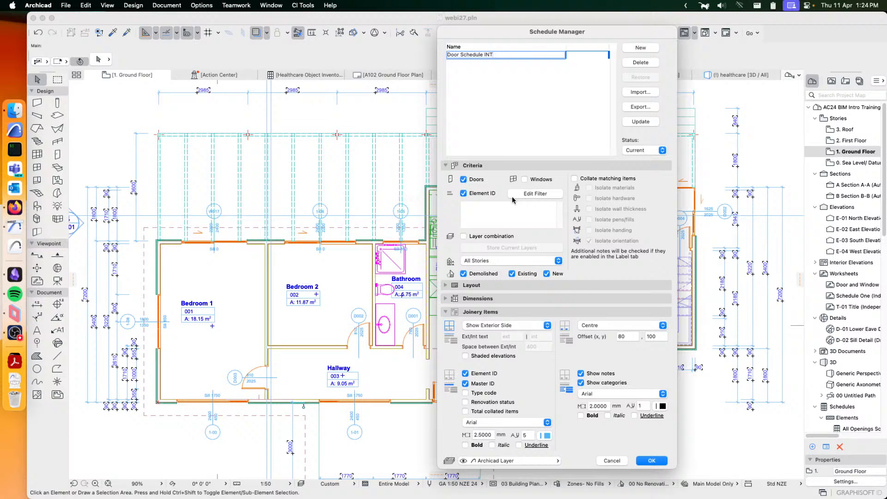
pyautogui.click(543, 198)
pyautogui.click(351, 237)
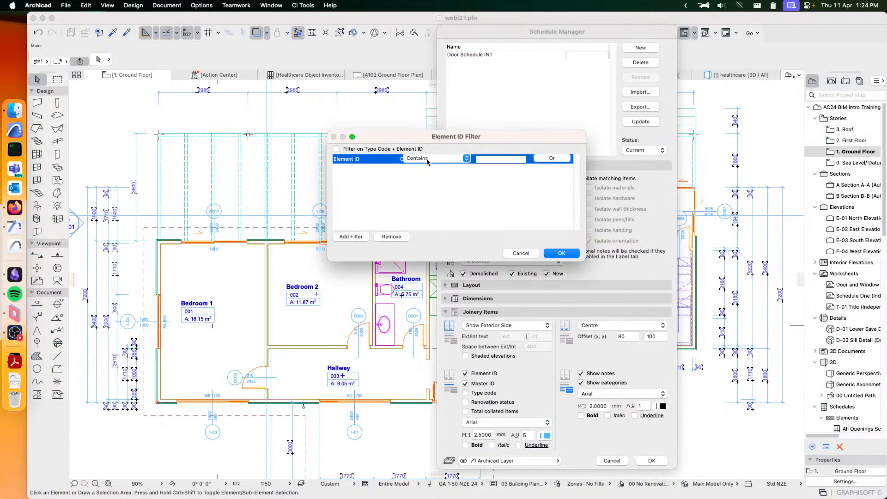
pyautogui.click(432, 161)
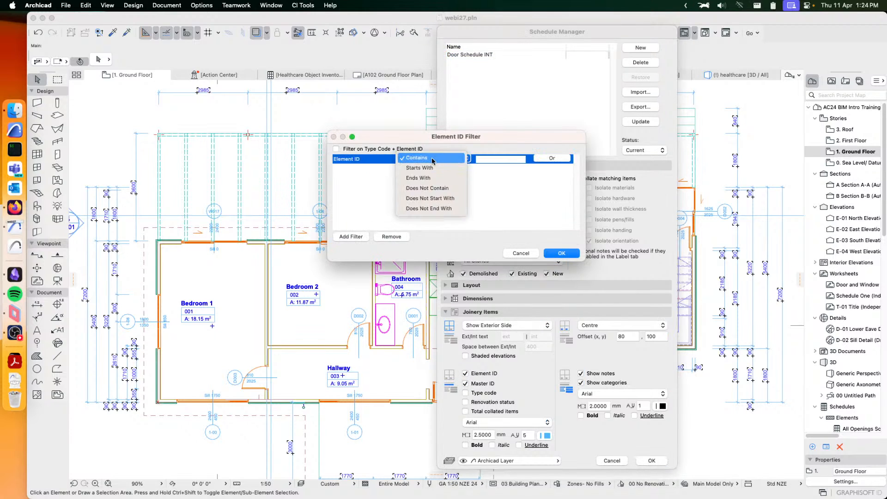
pyautogui.click(425, 175)
pyautogui.click(492, 158)
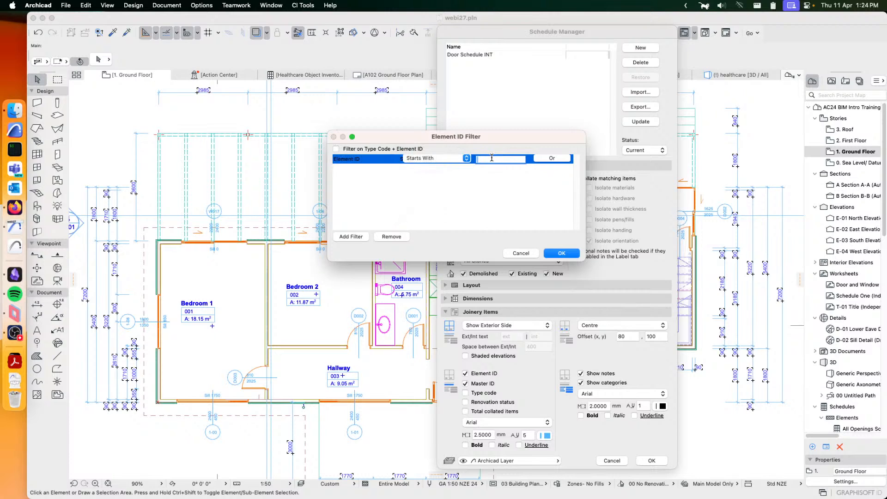
pyautogui.write('I')
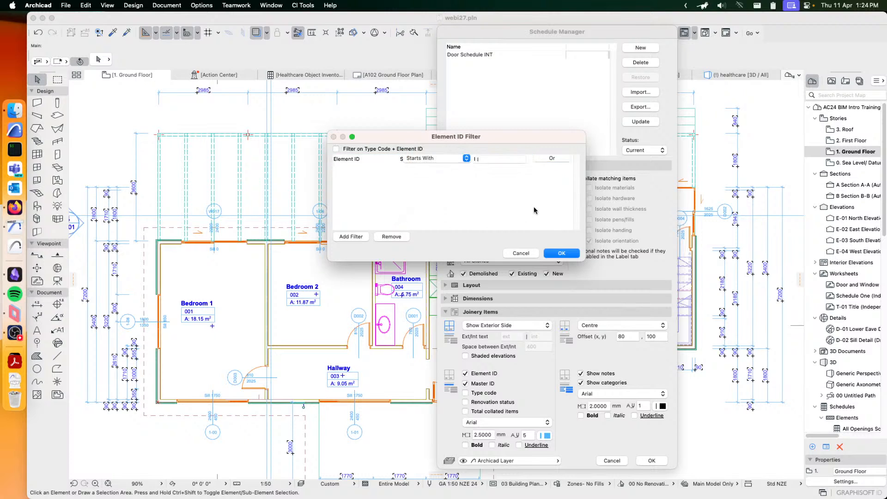
pyautogui.click(550, 252)
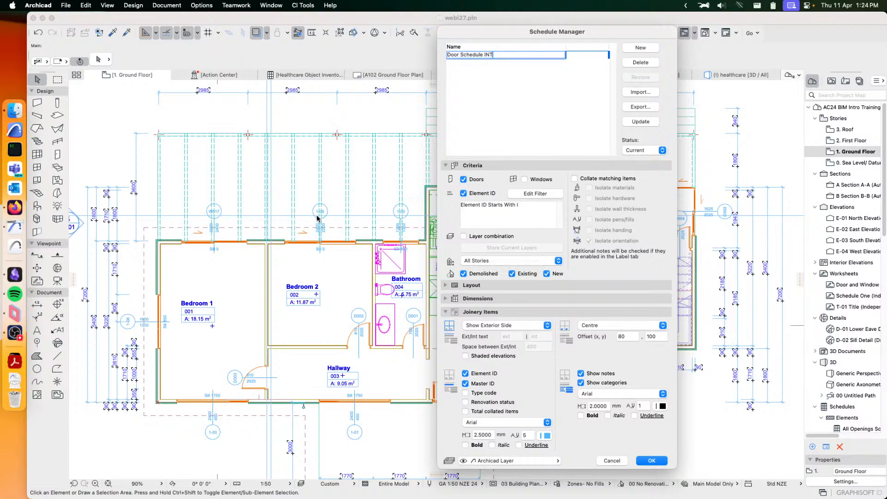
pyautogui.click(463, 194)
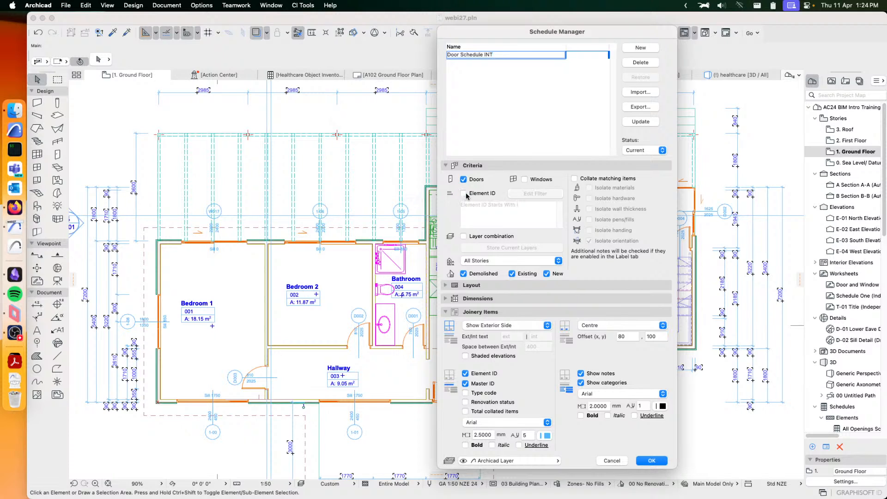
# - Try limiting the schedule to the current layers, switch the layer combination criterion off again and keep All Stories
pyautogui.click(465, 236)
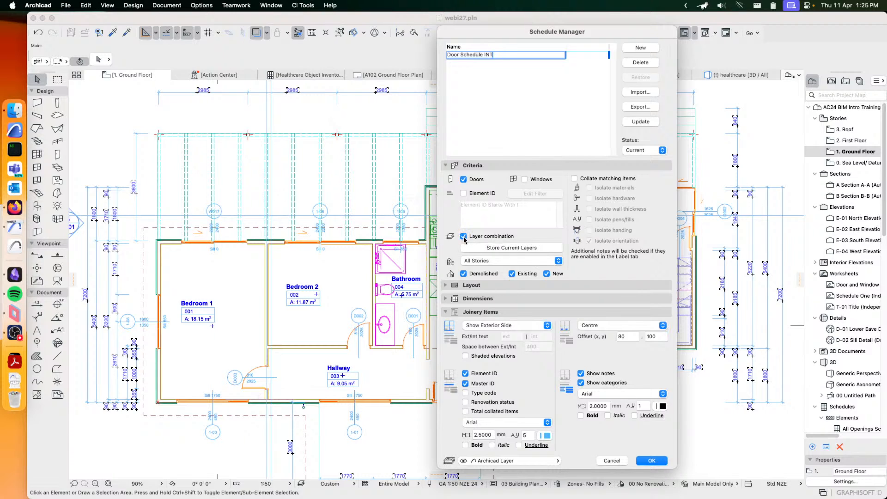
pyautogui.click(476, 249)
pyautogui.click(464, 237)
pyautogui.click(485, 261)
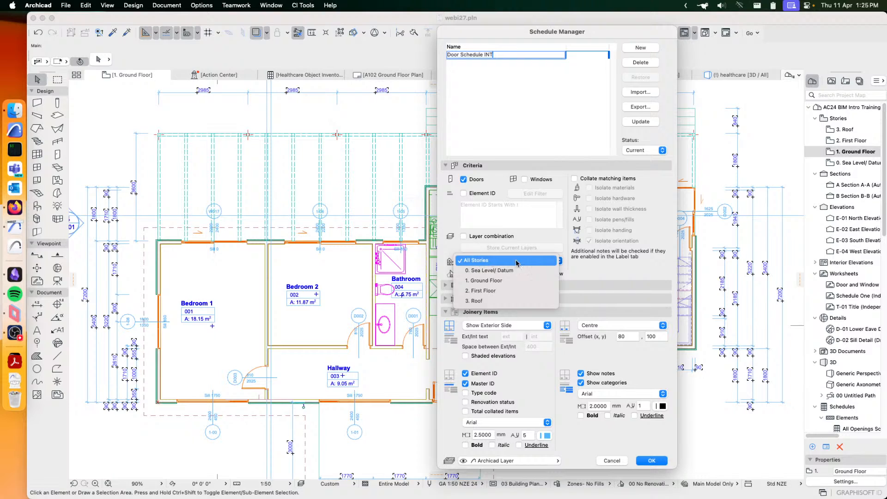
pyautogui.click(478, 261)
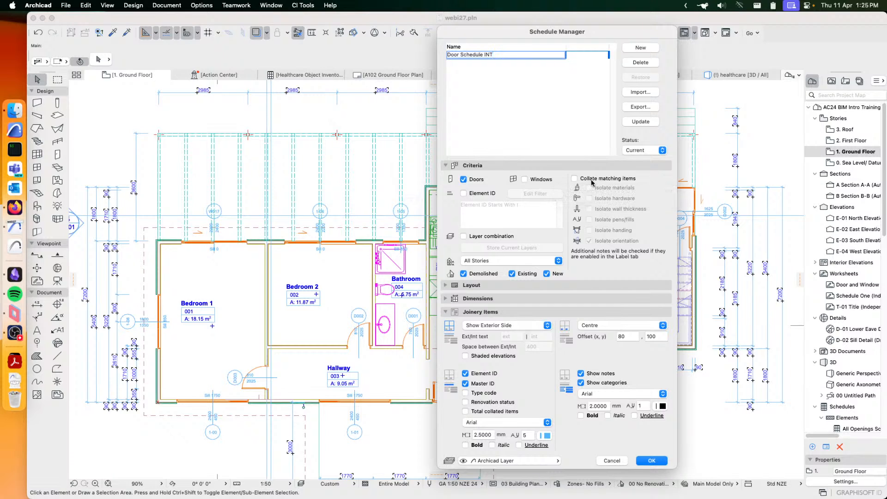
# - Collate matching items, accept the schedule settings and update the schedule worksheets, migrating the notes from the previous version
pyautogui.click(578, 179)
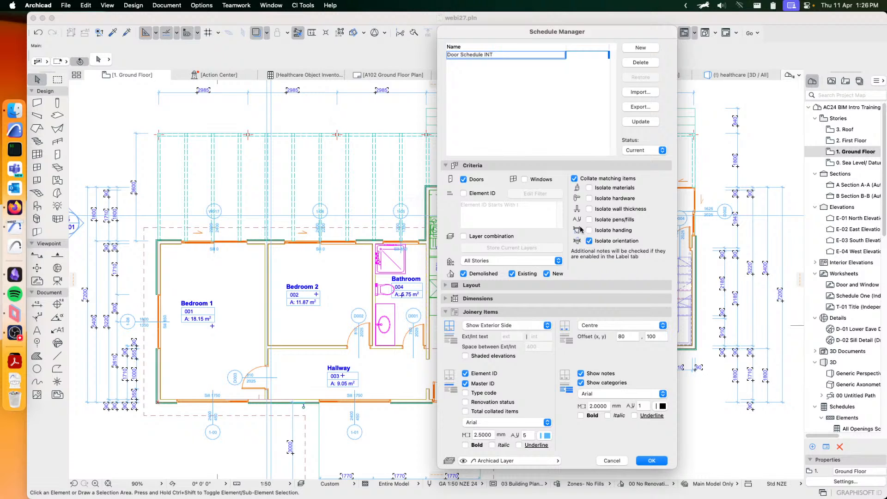
pyautogui.click(511, 167)
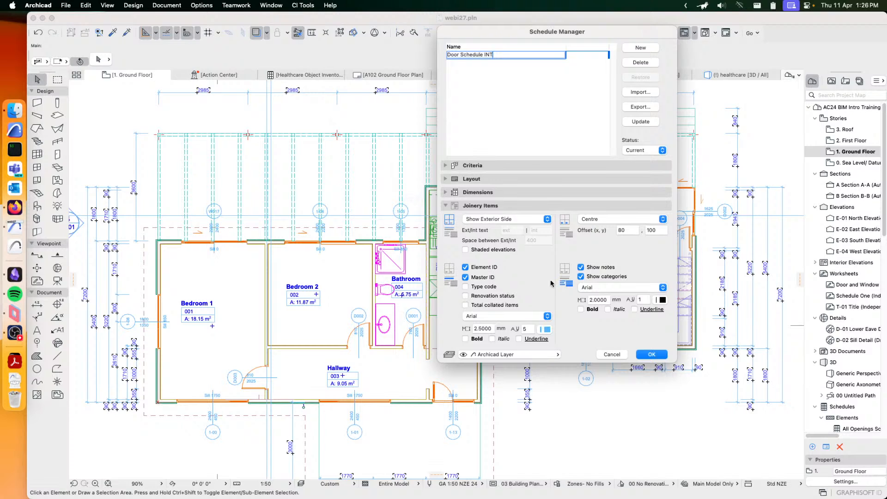
pyautogui.click(656, 357)
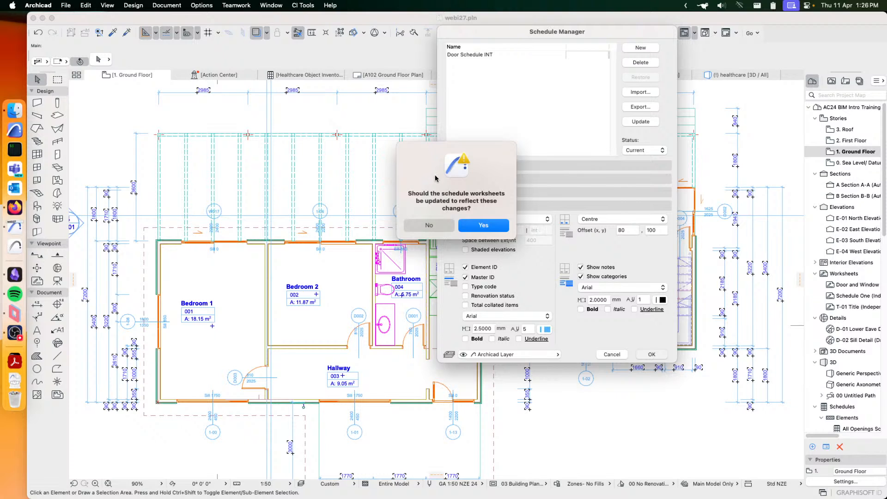
pyautogui.click(489, 228)
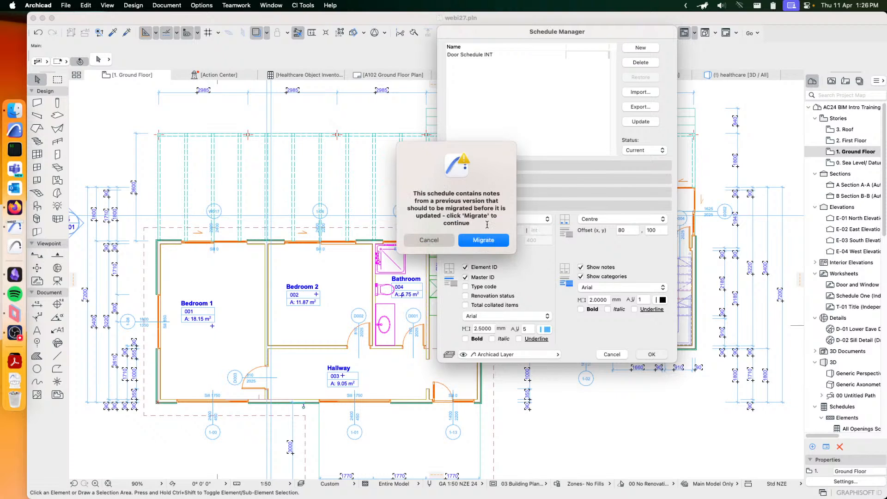
pyautogui.click(482, 240)
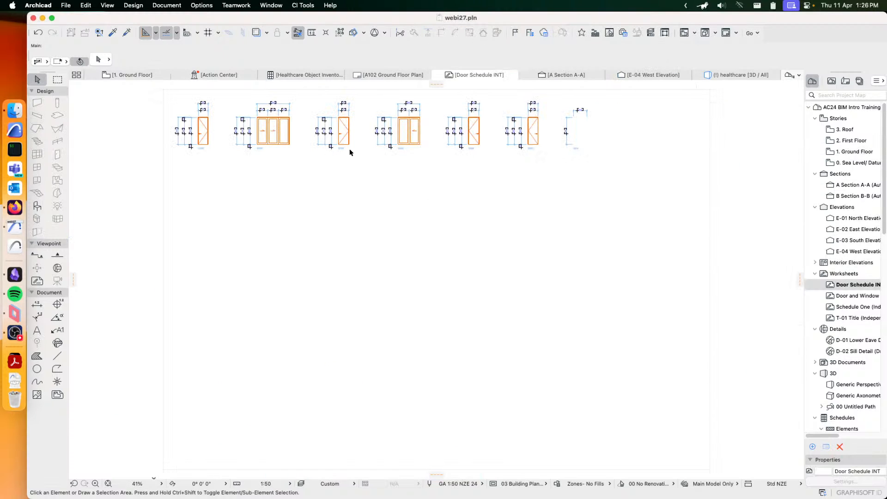
# - Examine the door elevations, dimensions and IDs along the whole row of the Door Schedule INT worksheet
pyautogui.moveTo(347, 130); pyautogui.dragTo(393, 181, button='middle')
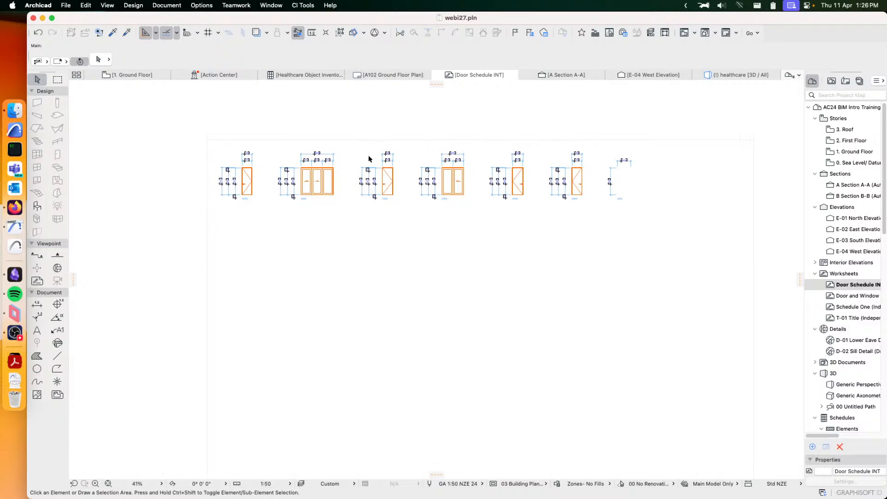
pyautogui.scroll(3, 395, 146)
pyautogui.scroll(4, 383, 146)
pyautogui.moveTo(237, 206); pyautogui.dragTo(374, 190, button='middle')
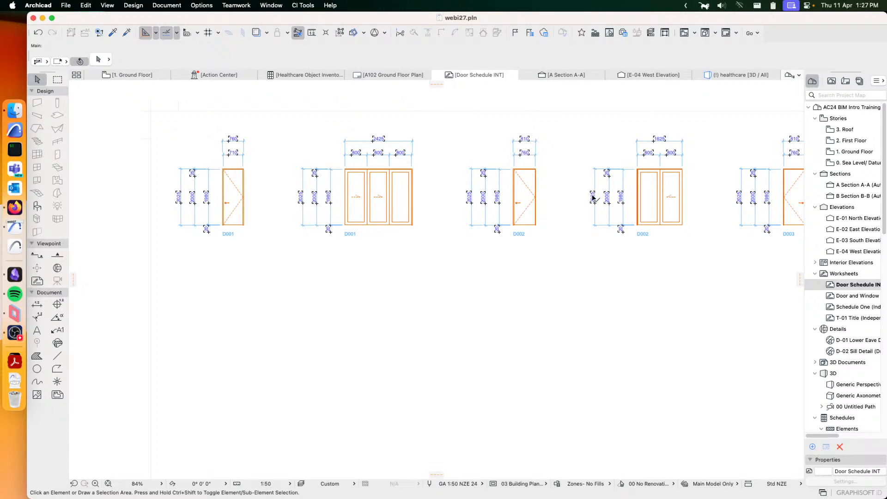
pyautogui.moveTo(594, 192); pyautogui.dragTo(509, 231, button='middle')
pyautogui.moveTo(601, 221); pyautogui.dragTo(599, 221, button='middle')
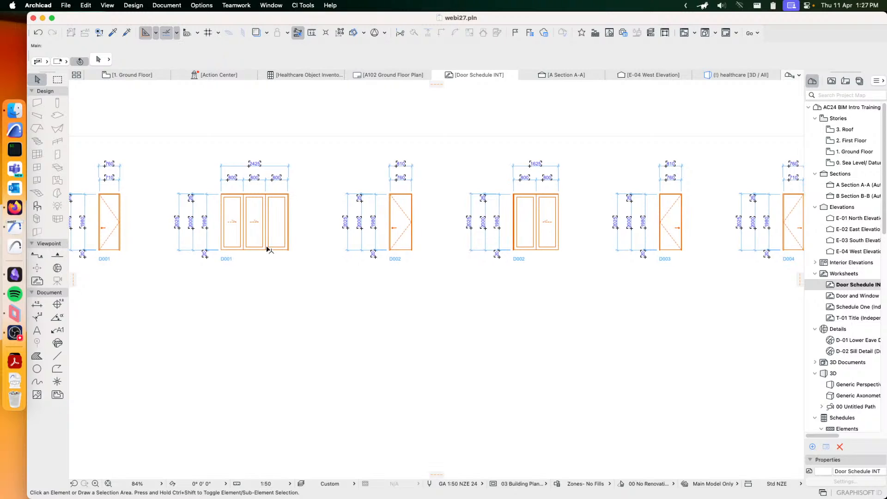
pyautogui.moveTo(543, 262); pyautogui.dragTo(363, 251, button='middle')
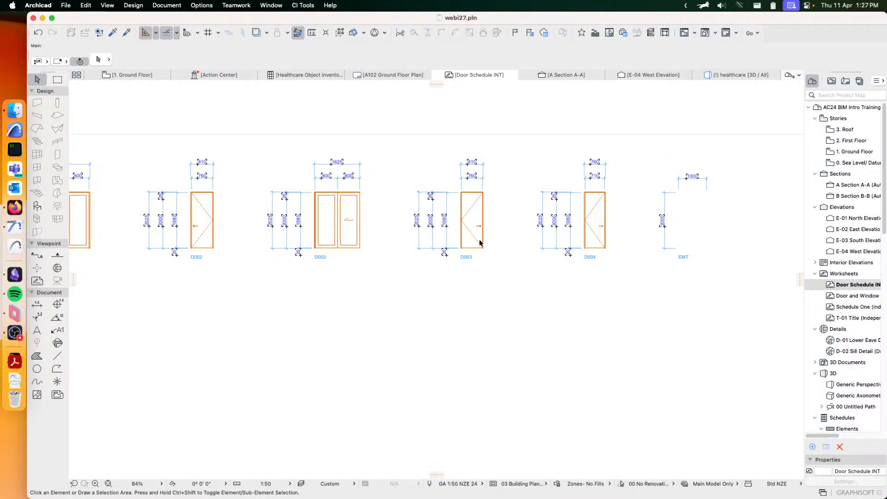
pyautogui.moveTo(299, 228)
pyautogui.mouseDown(button='middle')
pyautogui.moveTo(469, 202)
pyautogui.moveTo(596, 203)
pyautogui.mouseUp(button='middle')
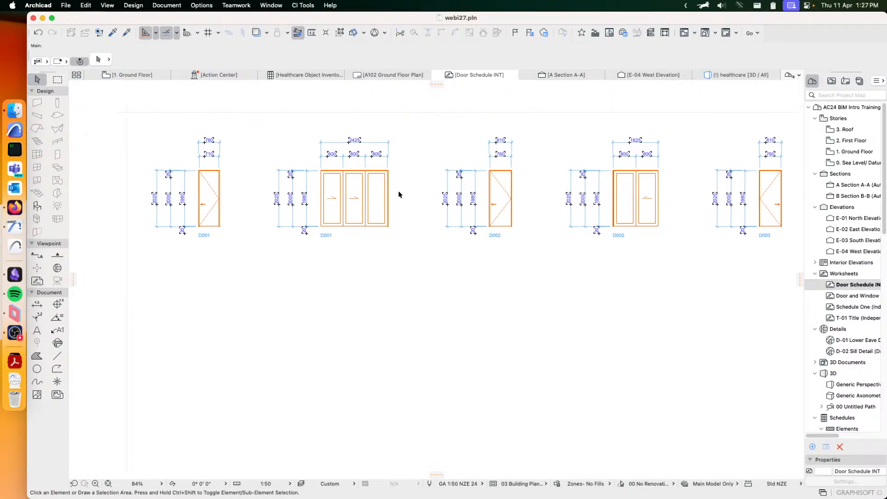
pyautogui.scroll(-3, 400, 195)
pyautogui.scroll(-3, 398, 186)
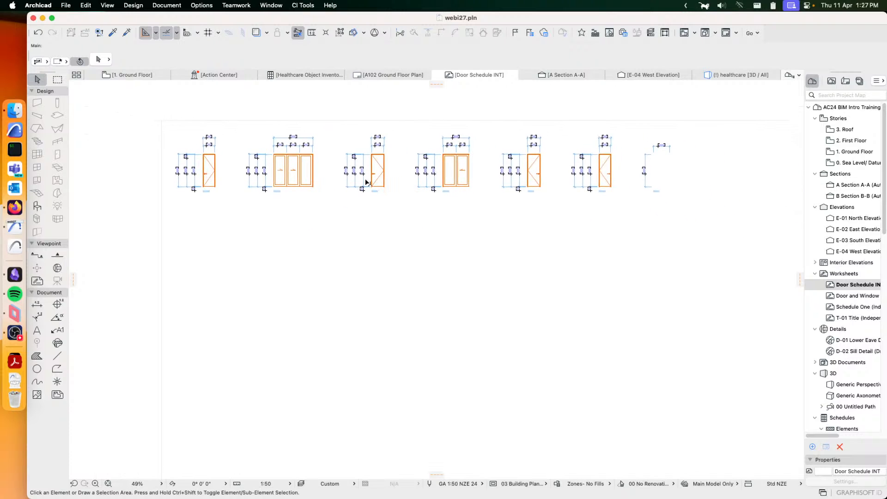
pyautogui.hscroll(5, 365, 182)
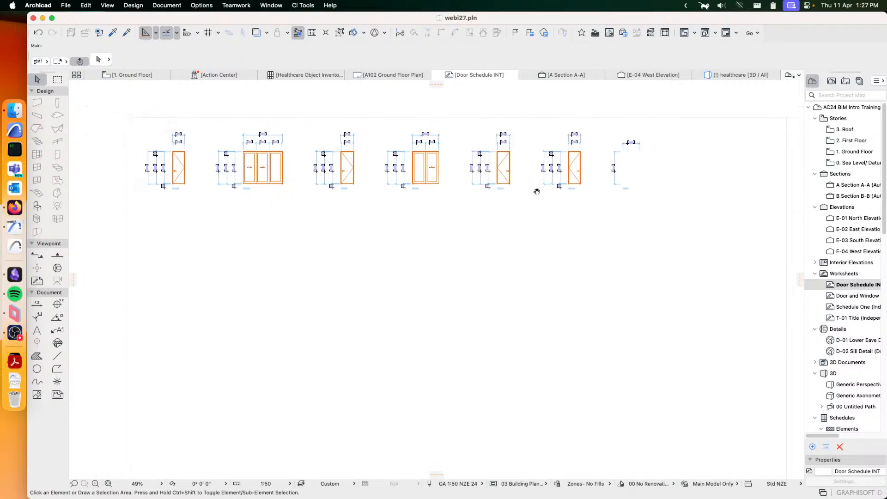
# - Examine the page layout boundary and margins around the door elevations at both ends of the Door Schedule INT worksheet
pyautogui.click(690, 120)
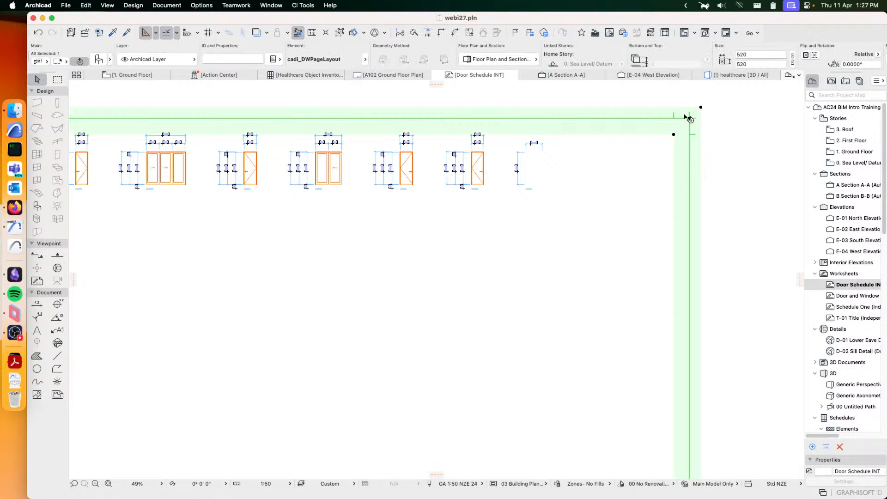
pyautogui.click(737, 184)
pyautogui.moveTo(327, 160); pyautogui.dragTo(544, 161, button='middle')
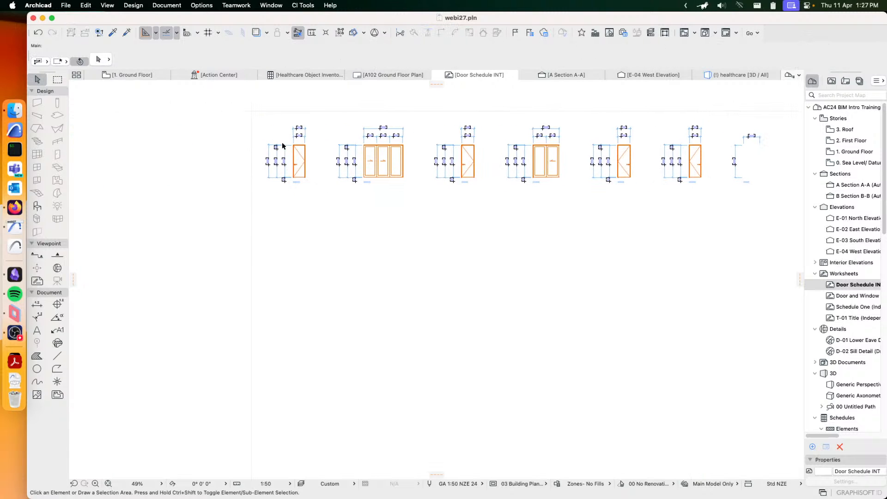
pyautogui.click(254, 108)
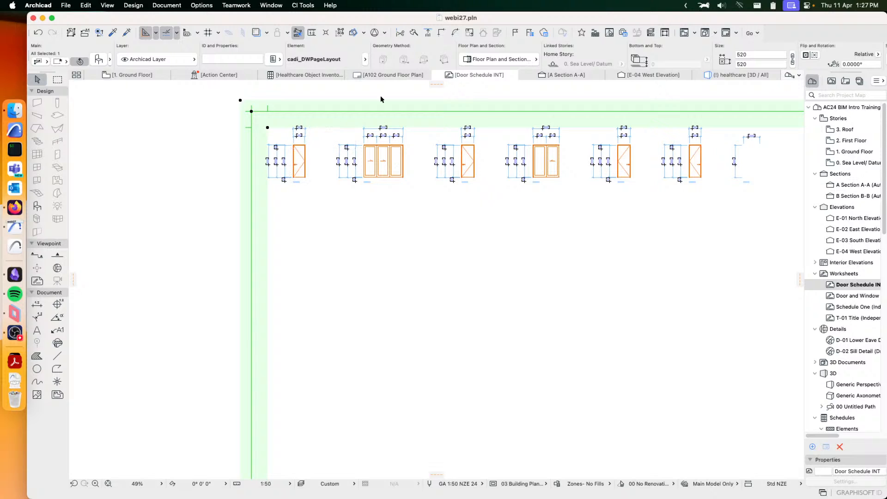
pyautogui.click(205, 164)
pyautogui.moveTo(352, 185); pyautogui.dragTo(277, 170, button='middle')
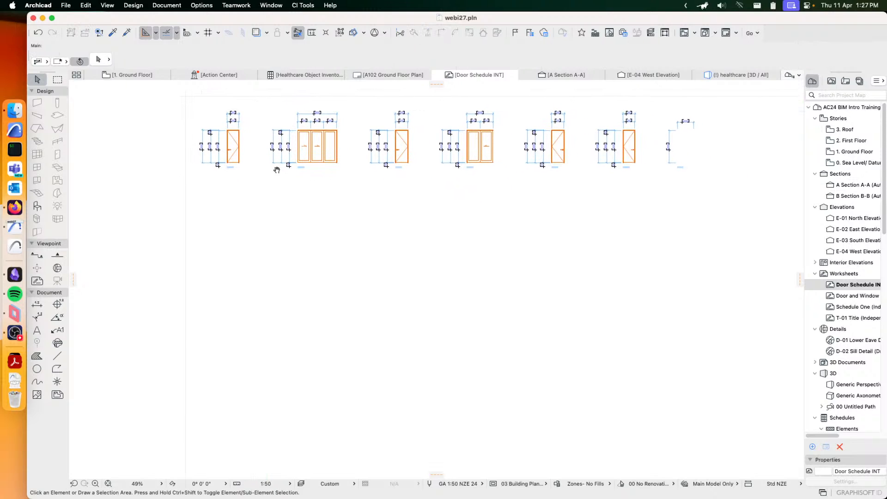
# - Reopen the Doors+Windows Schedule Manager and review the Layout settings, including the available master layout page sizes, without changing them
pyautogui.click(293, 7)
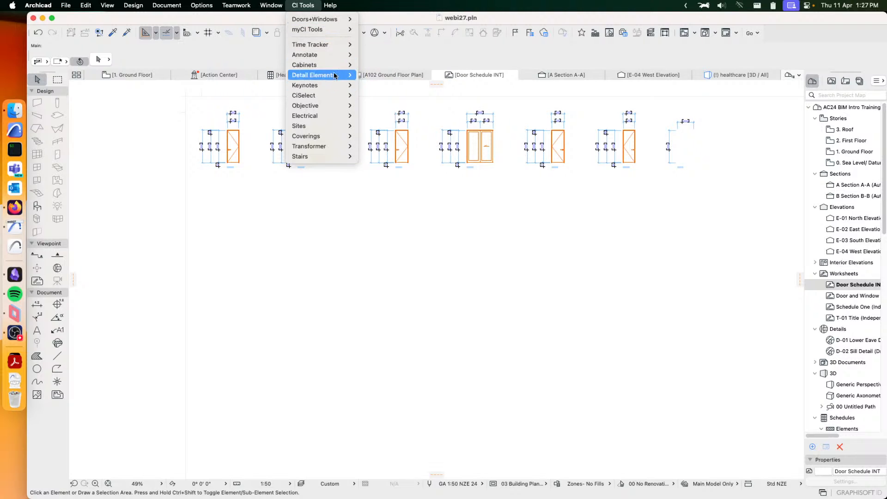
pyautogui.moveTo(339, 19)
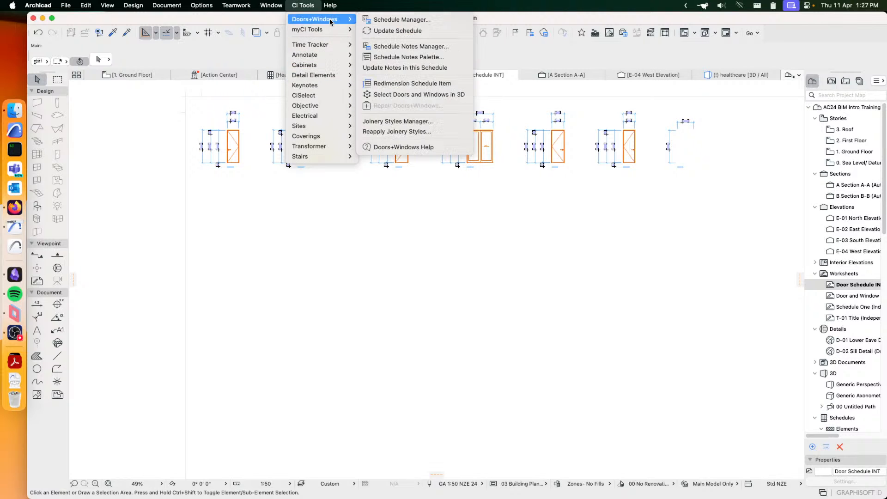
pyautogui.click(374, 21)
pyautogui.moveTo(550, 27); pyautogui.dragTo(509, 99)
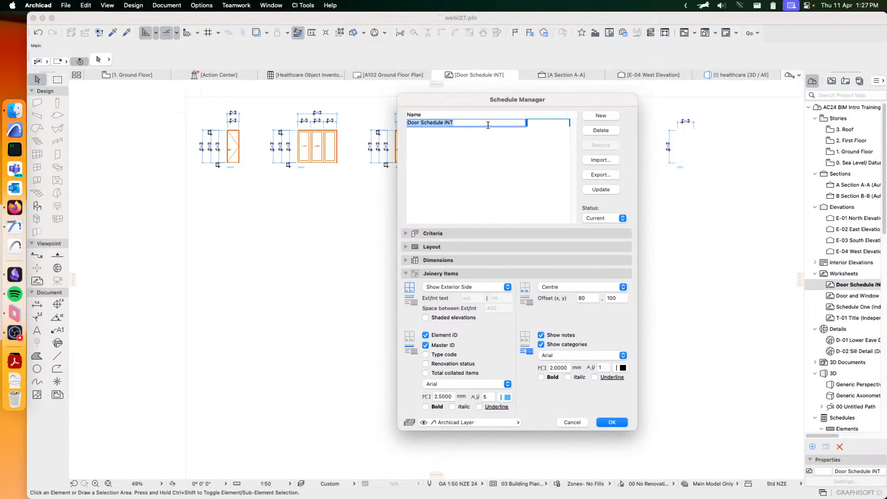
pyautogui.click(439, 274)
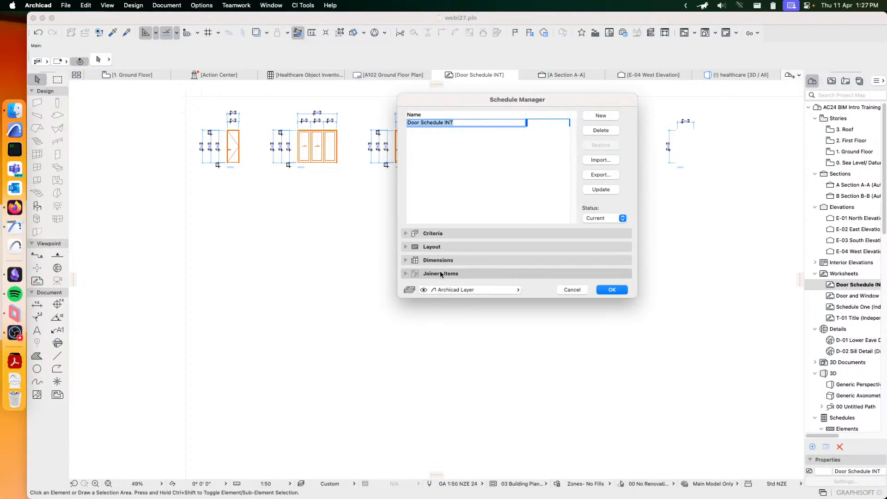
pyautogui.click(438, 247)
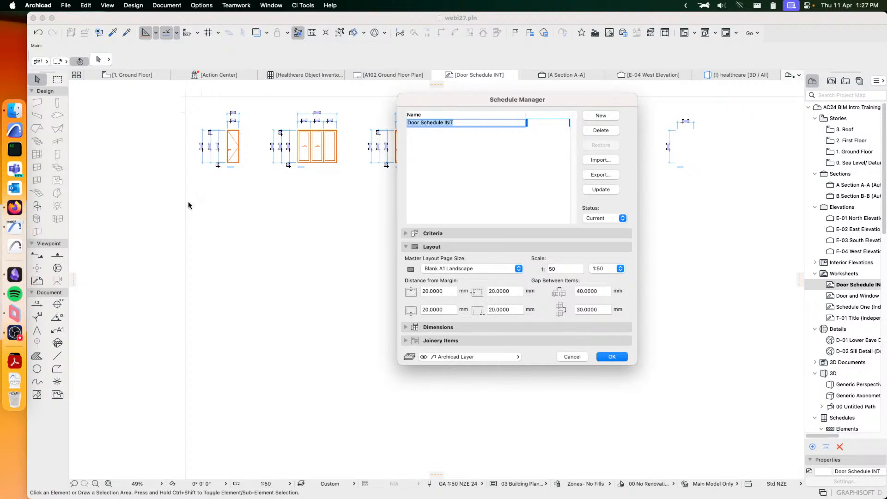
pyautogui.click(454, 268)
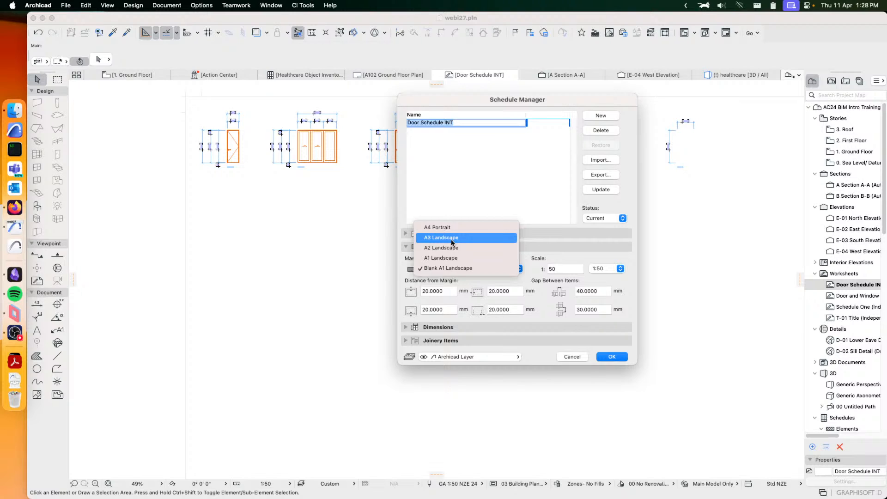
pyautogui.click(564, 251)
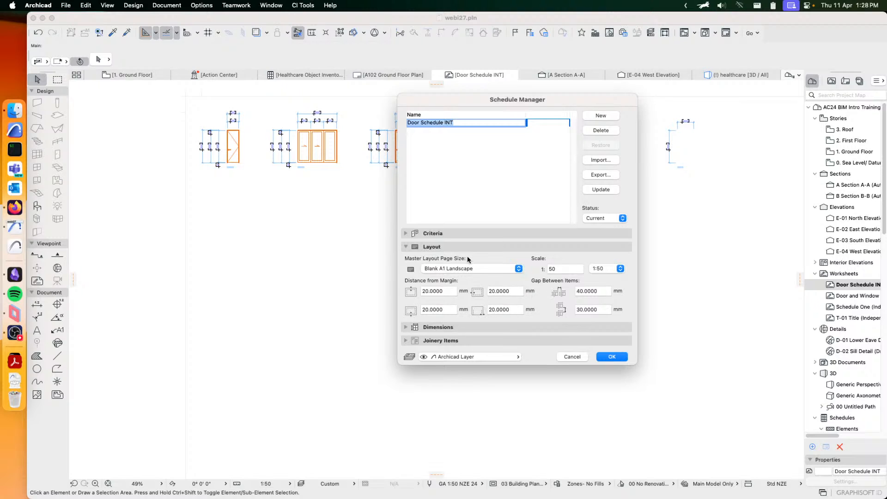
pyautogui.click(451, 249)
# - Review the schedule's dimension settings and switch off the Shape and Sill height dimensions
pyautogui.click(442, 260)
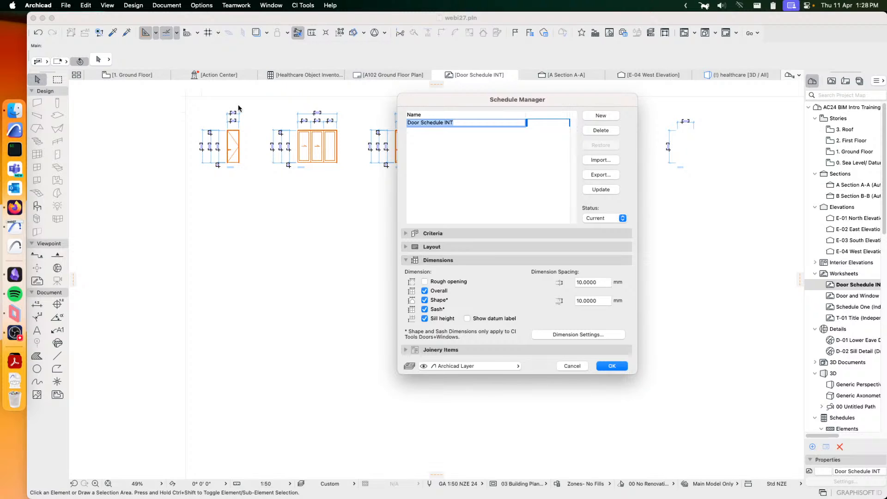
pyautogui.moveTo(428, 103)
pyautogui.mouseDown()
pyautogui.moveTo(409, 148)
pyautogui.moveTo(343, 184)
pyautogui.mouseUp()
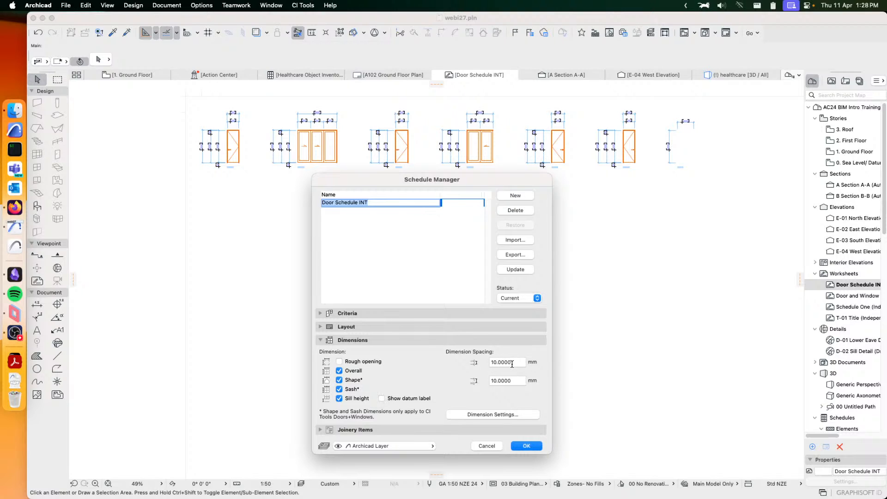
pyautogui.click(476, 414)
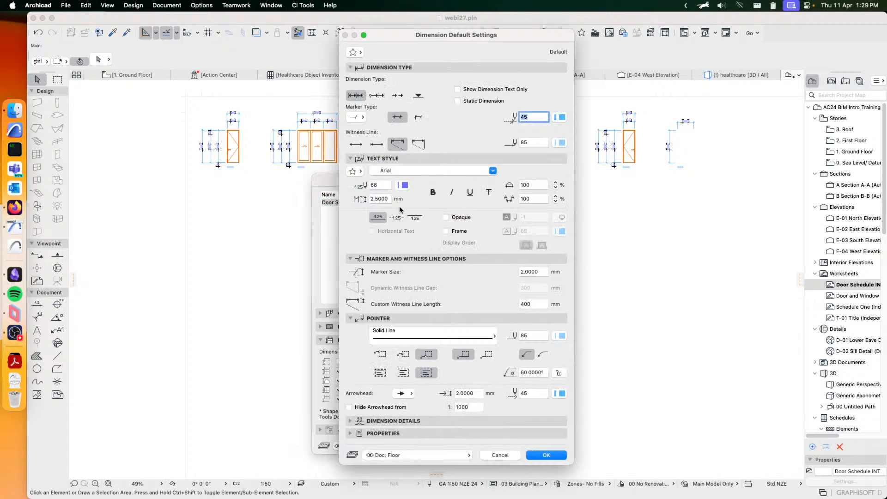
pyautogui.click(506, 456)
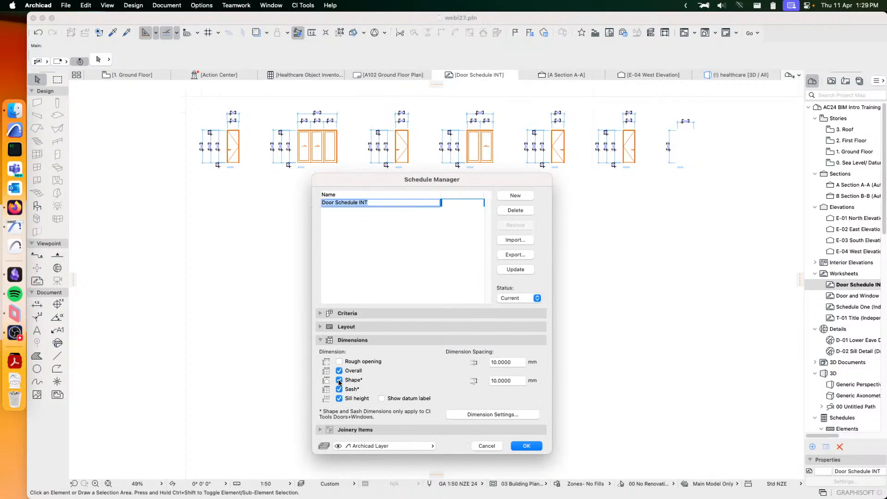
pyautogui.click(339, 380)
pyautogui.click(339, 398)
pyautogui.click(367, 340)
# - Set the joinery items to Show Both Sides with shaded elevations, accept the settings and update the schedule worksheets
pyautogui.moveTo(464, 181); pyautogui.dragTo(600, 128)
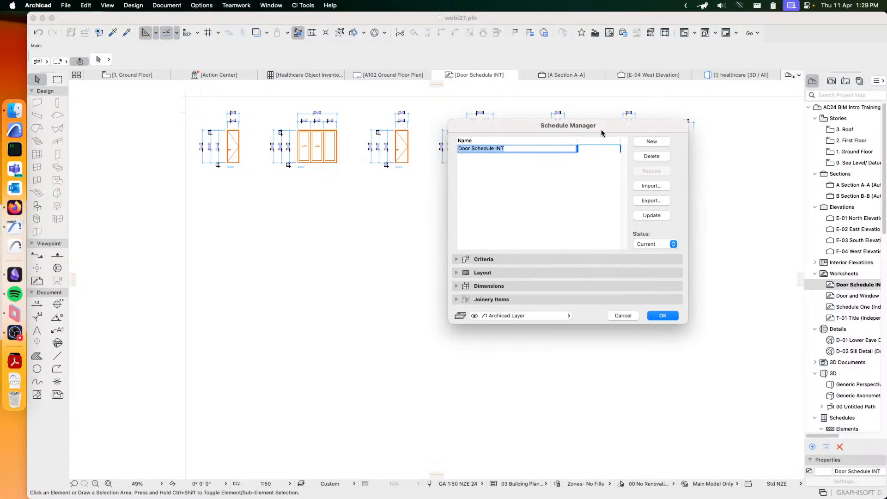
pyautogui.click(482, 300)
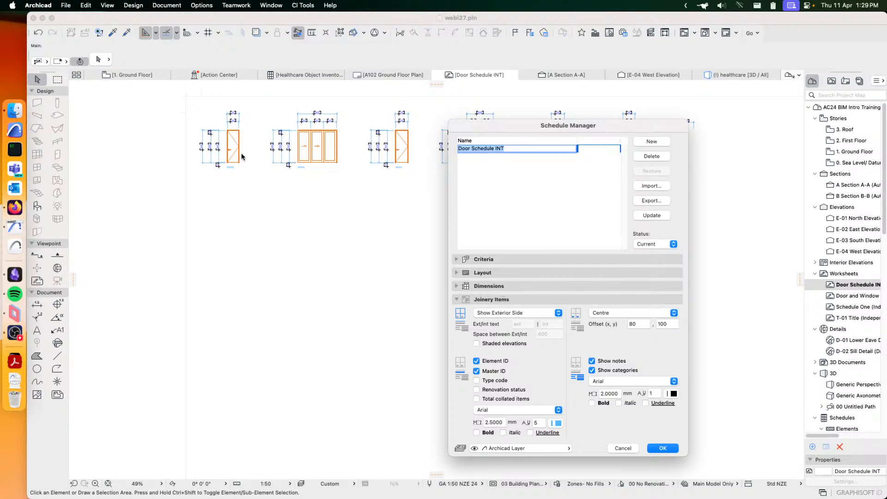
pyautogui.click(499, 313)
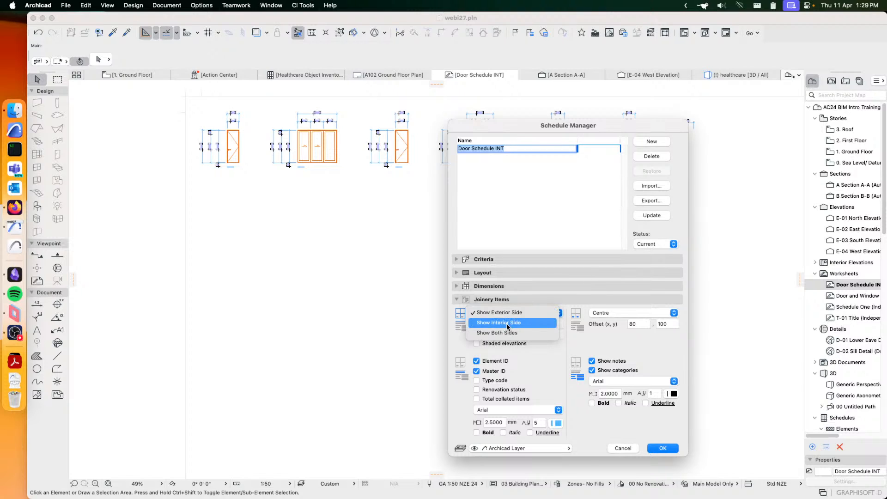
pyautogui.click(504, 333)
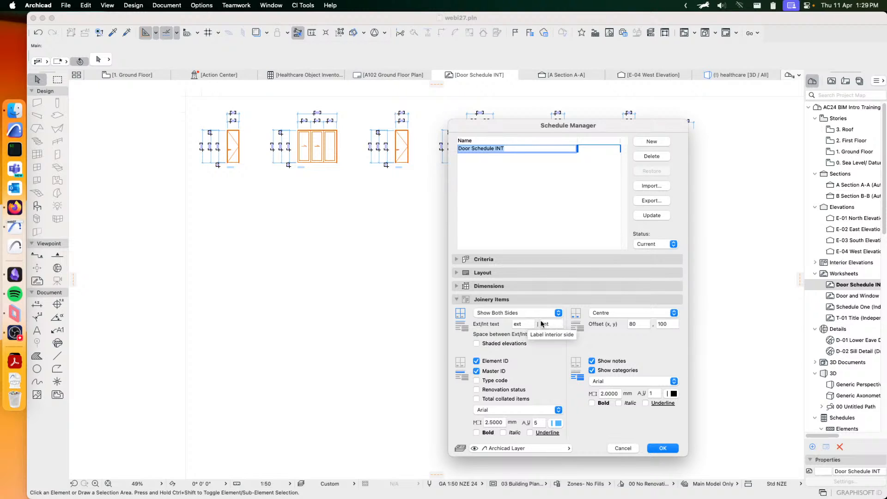
pyautogui.click(476, 345)
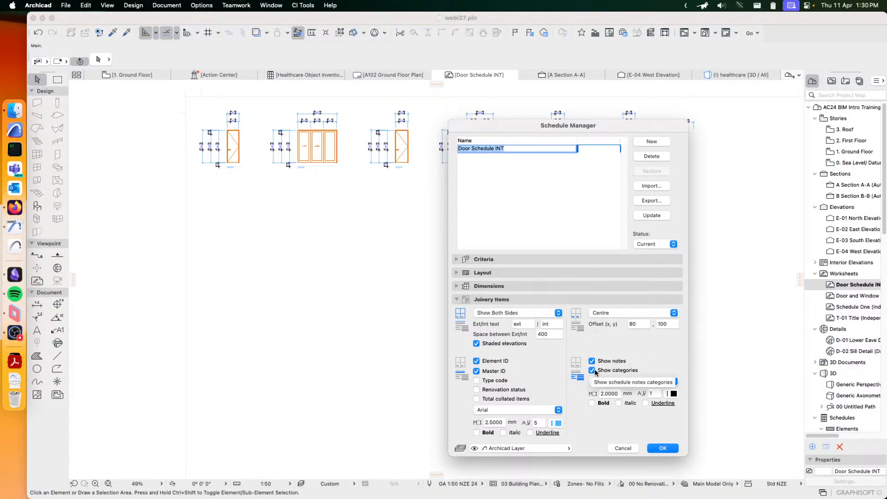
pyautogui.click(661, 447)
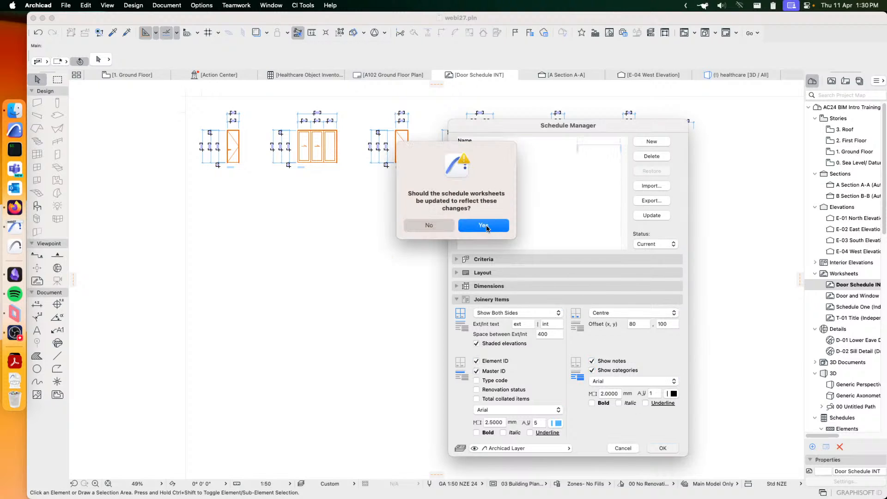
pyautogui.click(483, 225)
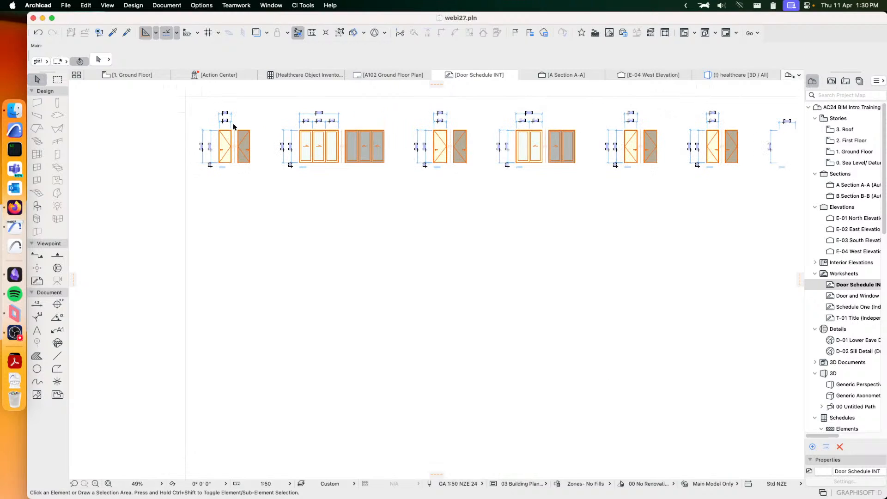
# - Examine the shaded exterior and interior door elevations, their dimensions and IDs along the updated schedule worksheet
pyautogui.scroll(5, 233, 126)
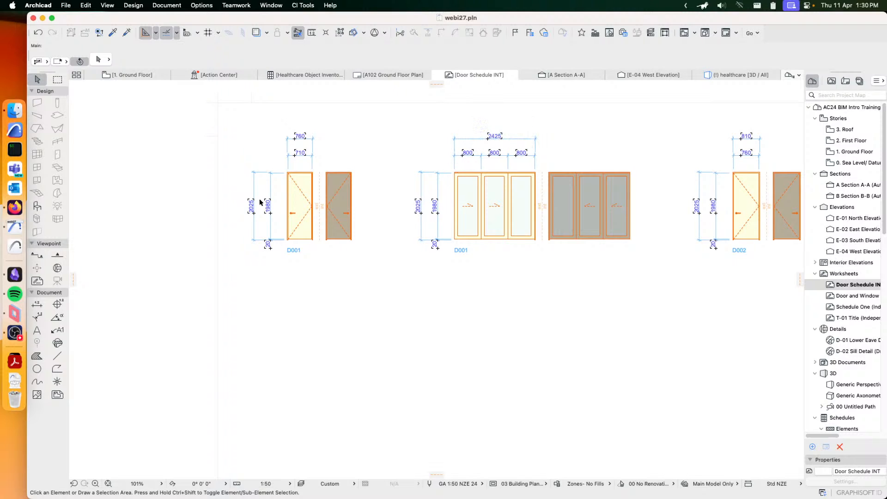
pyautogui.scroll(5, 314, 214)
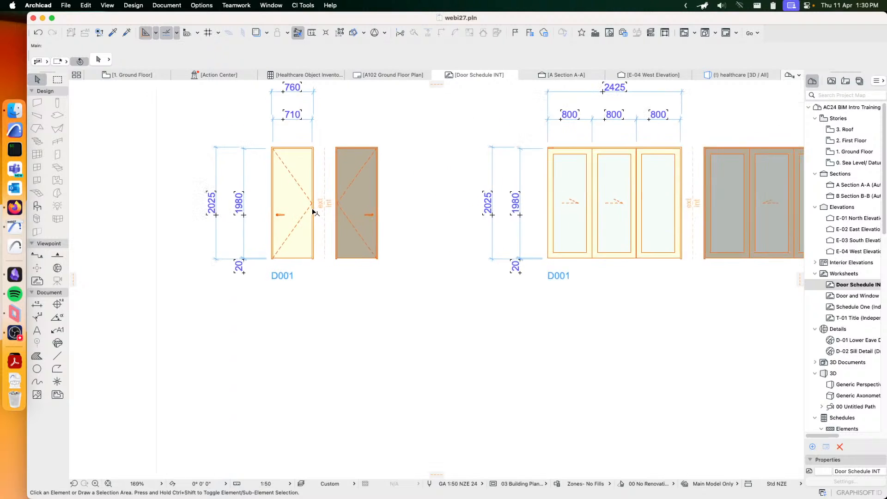
pyautogui.click(366, 215)
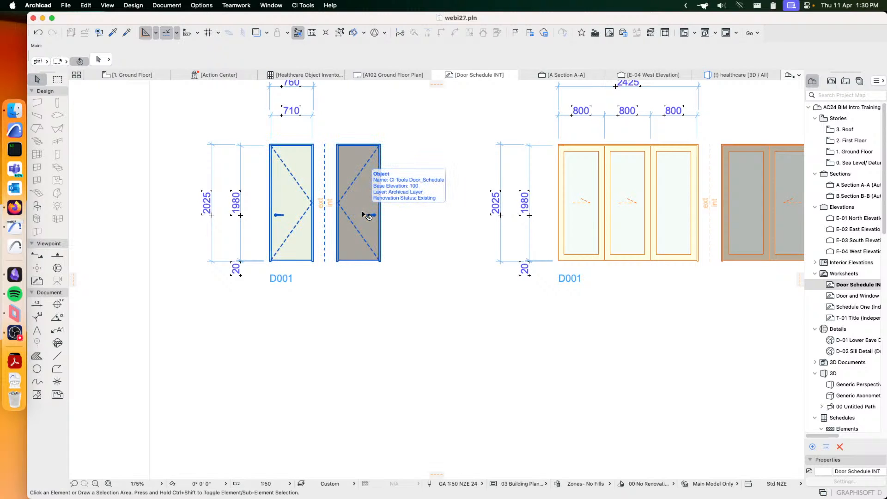
pyautogui.click(326, 205)
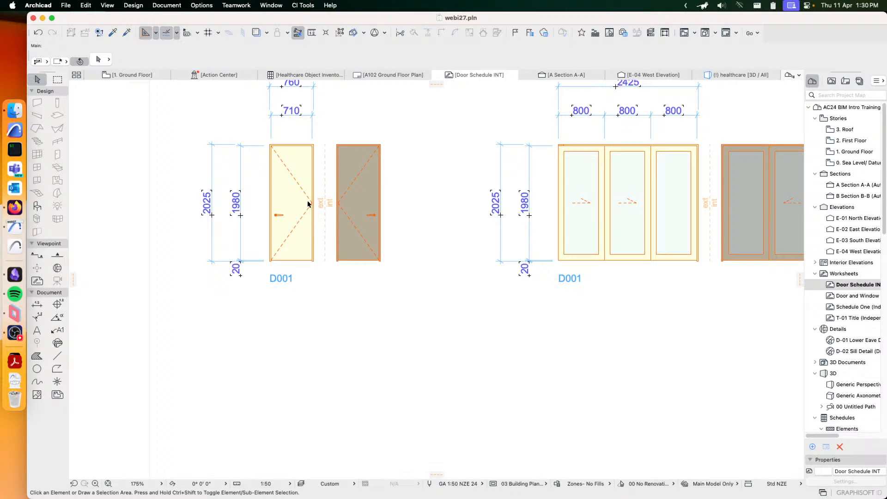
pyautogui.scroll(-3, 294, 281)
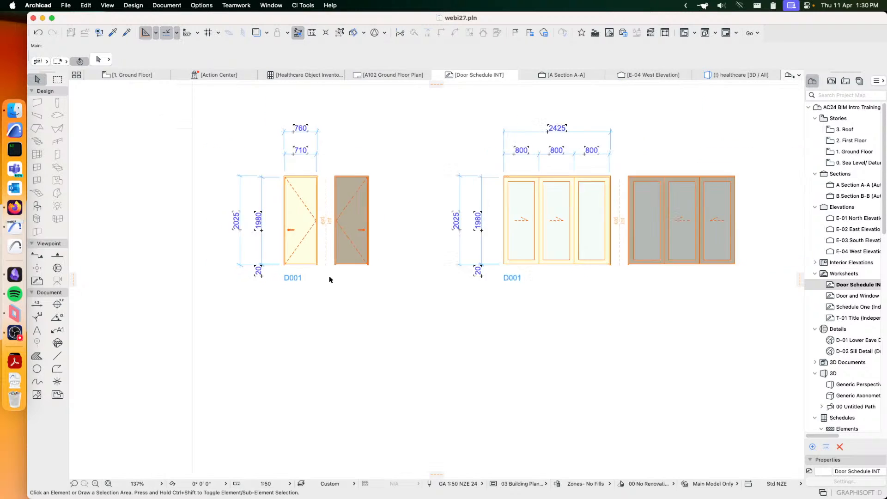
pyautogui.hscroll(10, 600, 257)
pyautogui.hscroll(10, 580, 260)
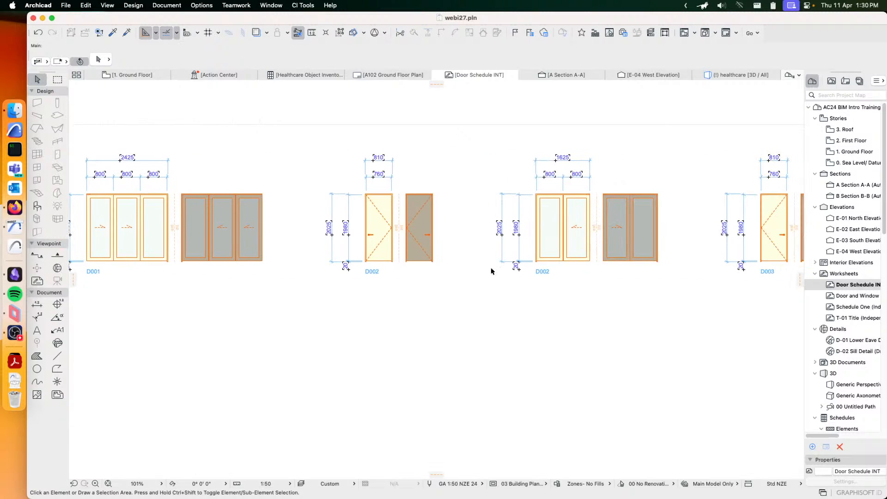
pyautogui.moveTo(391, 250); pyautogui.dragTo(492, 243, button='middle')
pyautogui.moveTo(339, 244); pyautogui.dragTo(477, 239, button='middle')
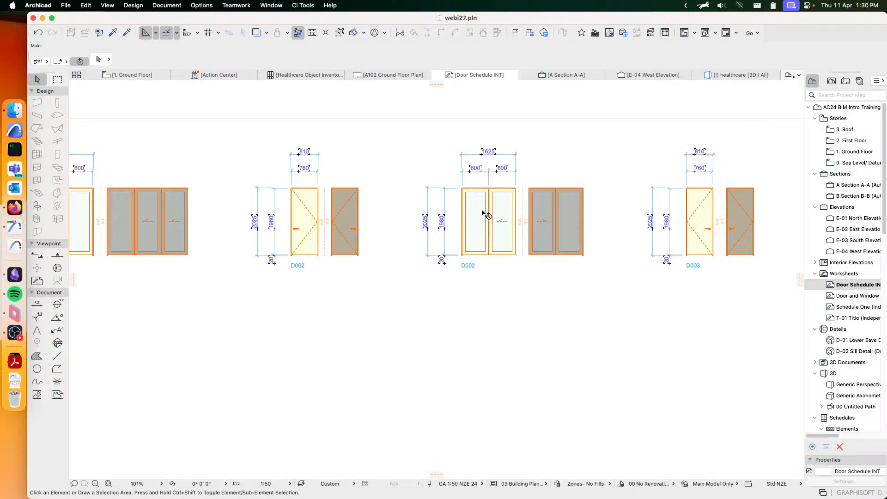
# - Switch the Door Schedule INT criteria from doors to windows in the Schedule Manager and update the schedule worksheets
pyautogui.click(301, 5)
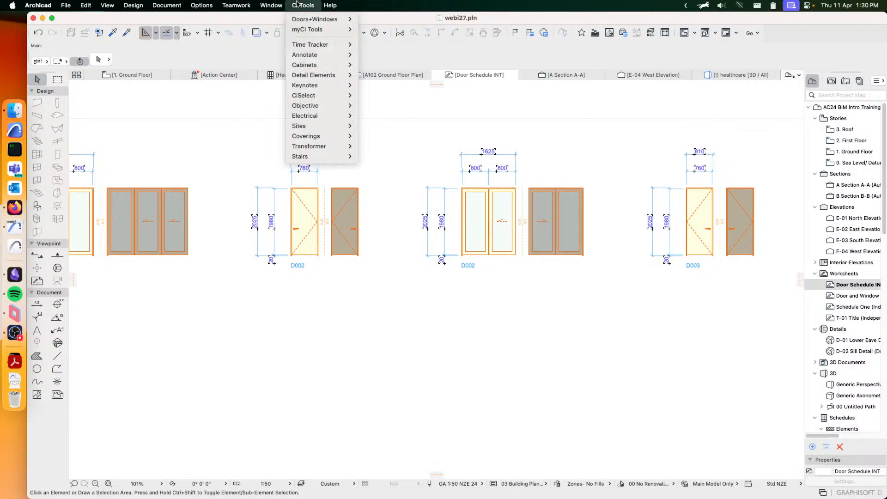
pyautogui.moveTo(347, 19)
pyautogui.click(401, 19)
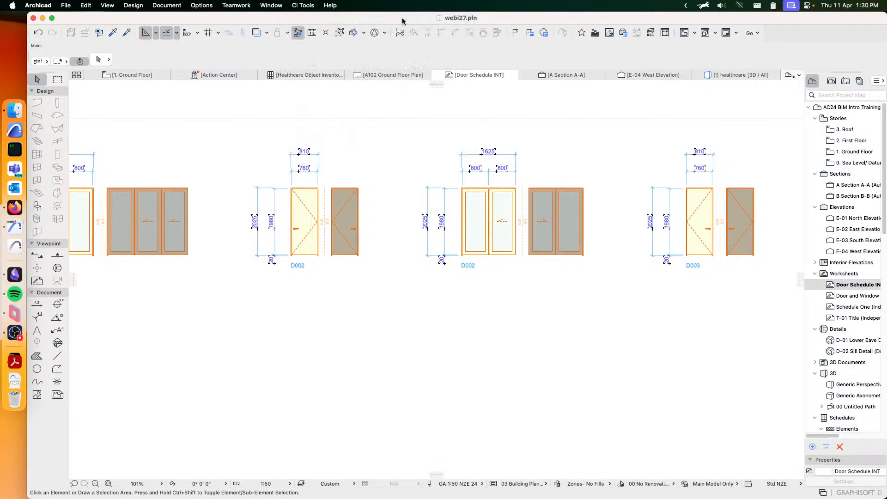
pyautogui.click(484, 259)
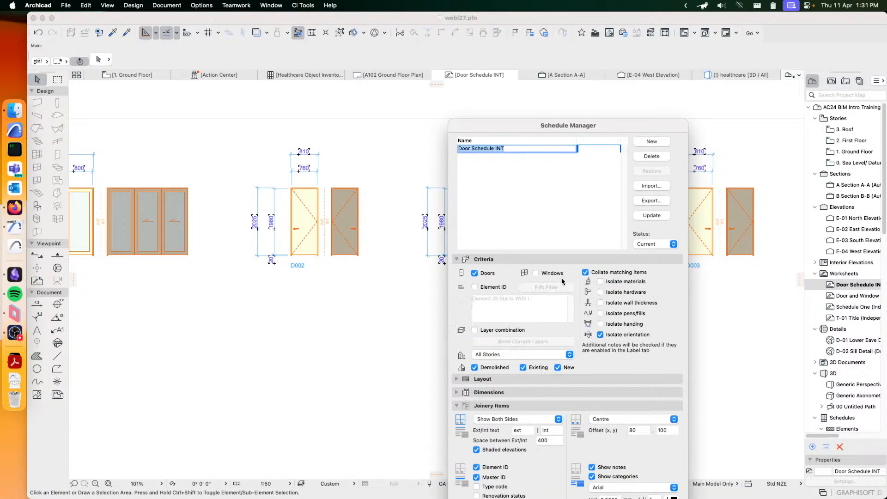
pyautogui.click(537, 273)
pyautogui.moveTo(616, 125); pyautogui.dragTo(545, 79)
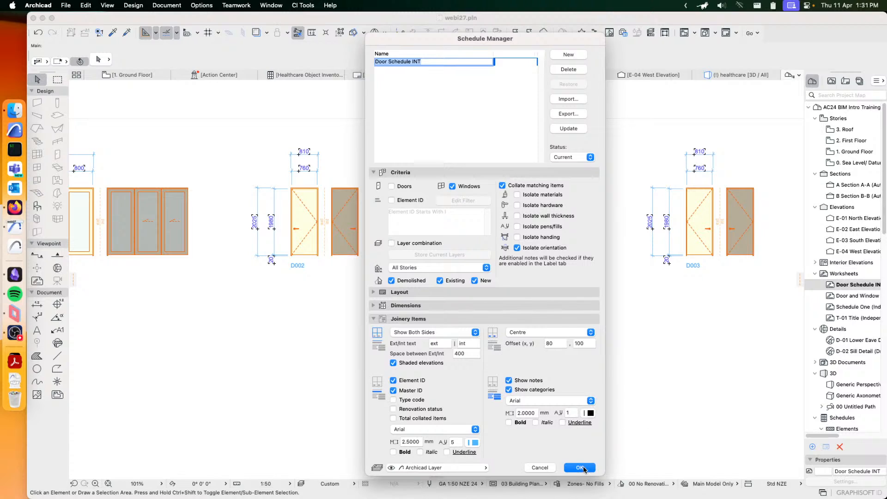
pyautogui.click(578, 469)
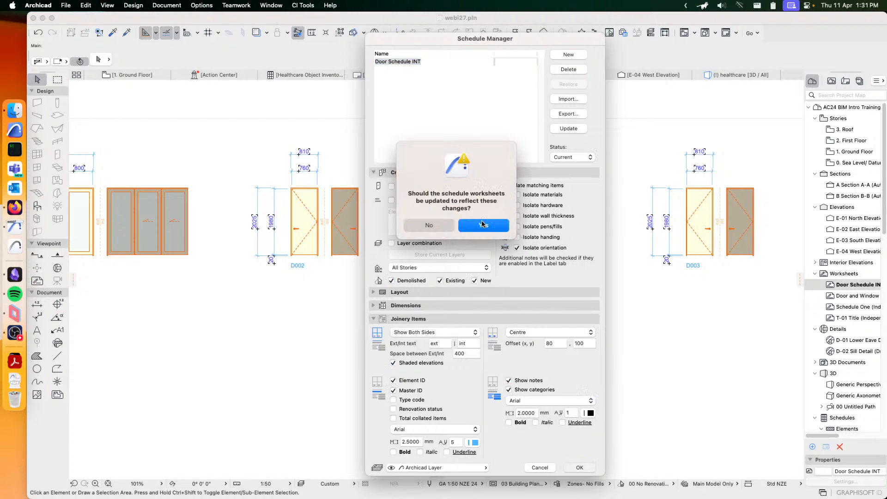
pyautogui.click(482, 224)
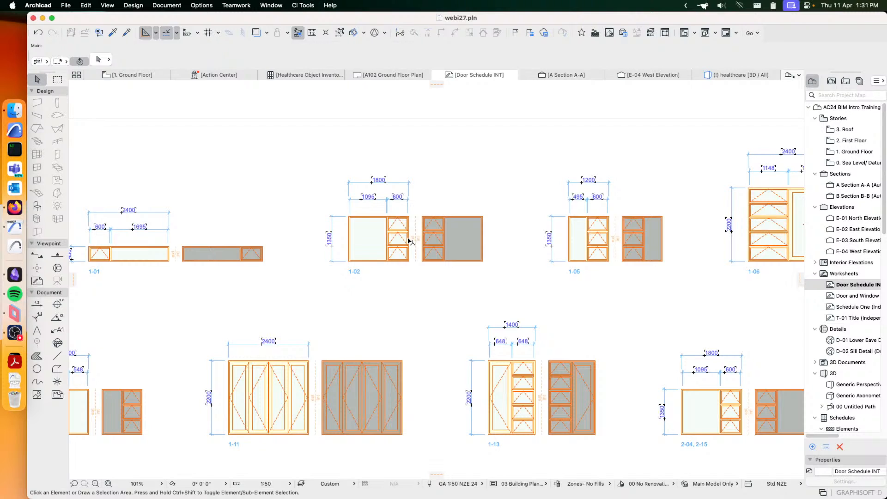
# - Examine the exterior and interior window elevations, their dimensions and IDs across the updated schedule worksheet
pyautogui.moveTo(305, 288); pyautogui.dragTo(462, 255, button='middle')
pyautogui.hscroll(-5, 549, 311)
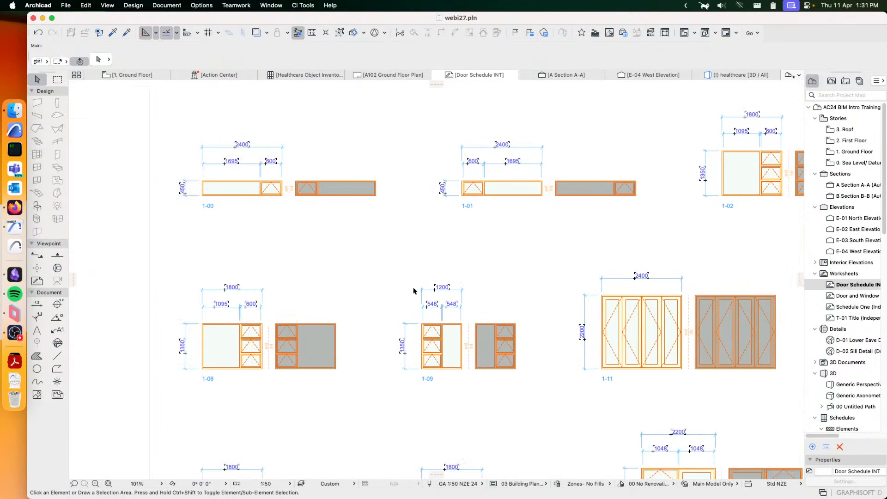
pyautogui.scroll(-7, 414, 291)
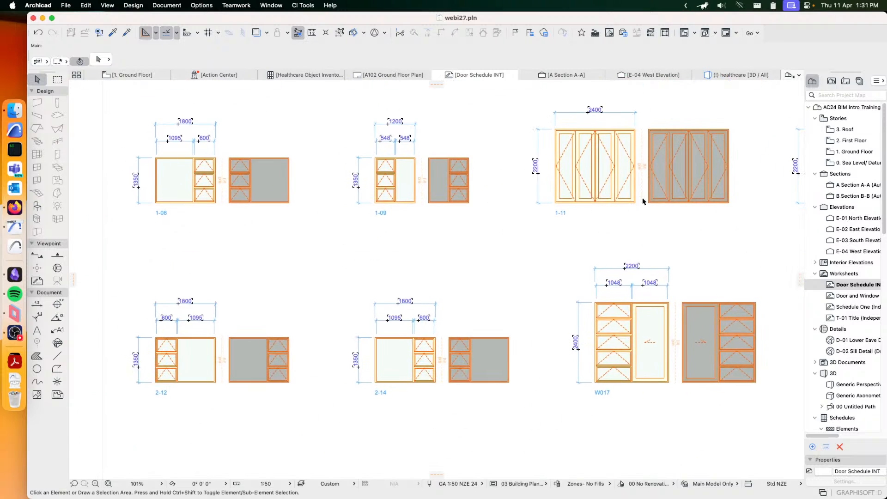
pyautogui.moveTo(643, 201); pyautogui.dragTo(384, 196, button='middle')
pyautogui.moveTo(607, 218); pyautogui.dragTo(362, 301, button='middle')
pyautogui.moveTo(575, 218); pyautogui.dragTo(415, 279, button='middle')
pyautogui.moveTo(441, 226)
pyautogui.mouseDown(button='middle')
pyautogui.moveTo(453, 292)
pyautogui.moveTo(507, 239)
pyautogui.mouseUp(button='middle')
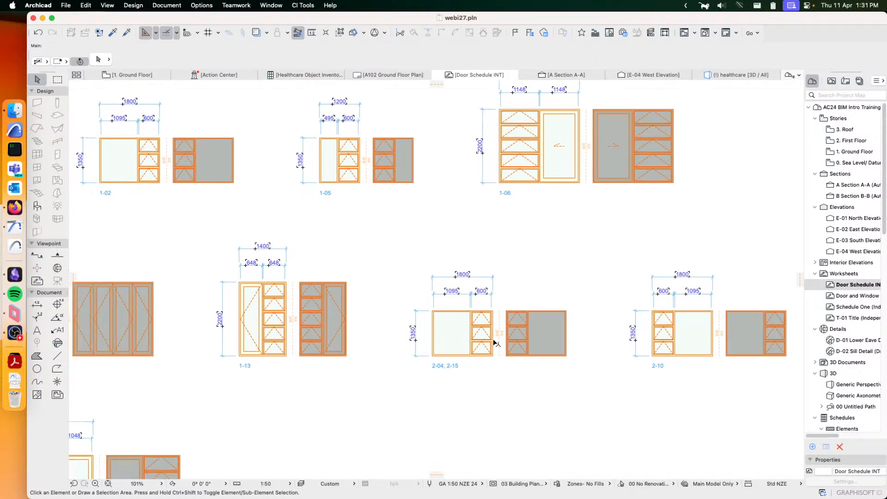
# - Inspect the combined window item 2-04, 2-15 up close and compare it with the neighbouring items in the schedule
pyautogui.scroll(3, 494, 342)
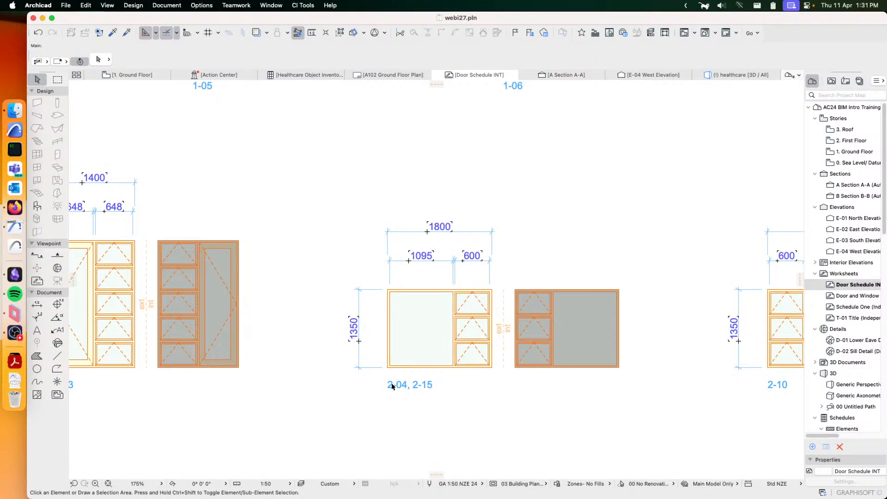
pyautogui.click(481, 356)
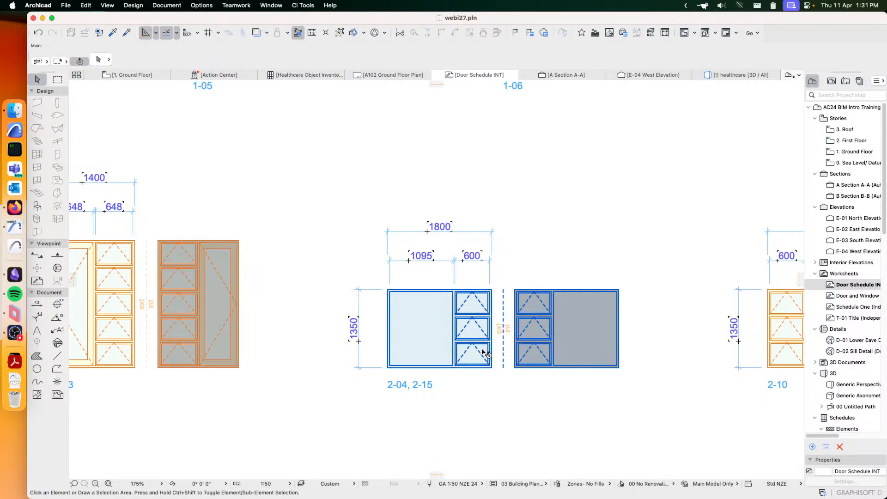
pyautogui.scroll(-3, 483, 351)
pyautogui.hscroll(-10, 393, 308)
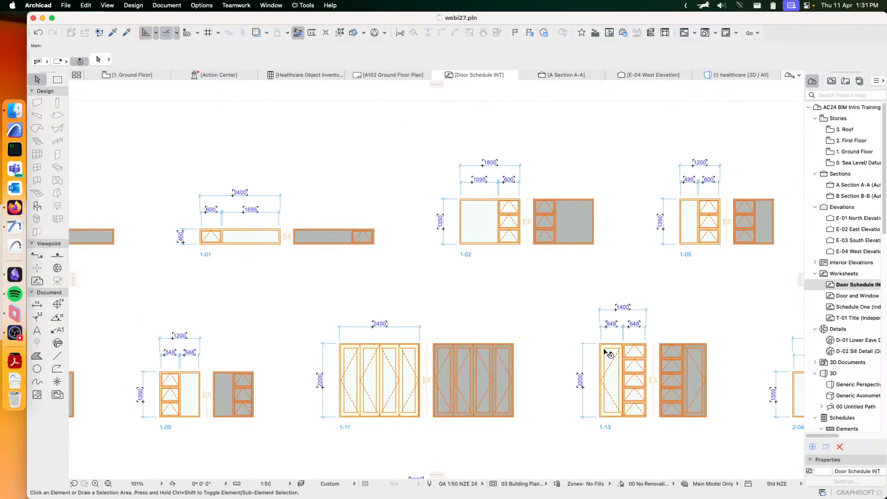
pyautogui.hscroll(10, 605, 351)
pyautogui.scroll(-2, 605, 351)
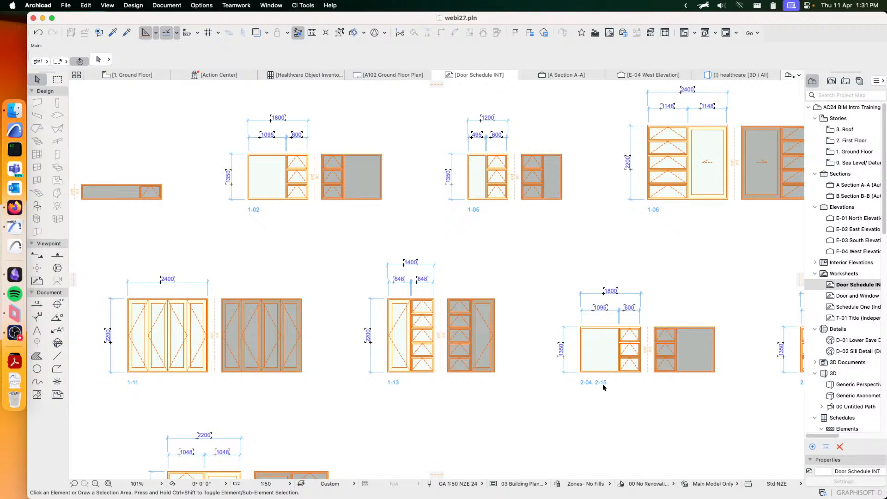
pyautogui.hscroll(-10, 370, 185)
pyautogui.scroll(2, 369, 184)
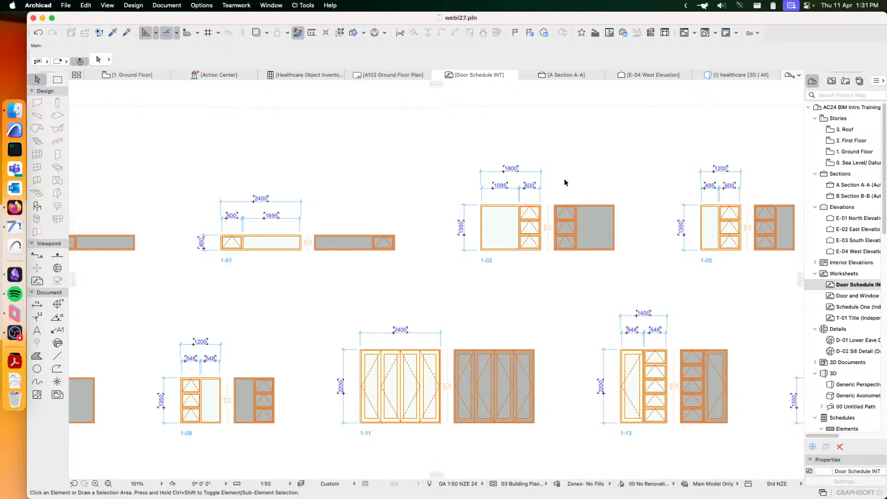
# - With window 1-02 selected, create three notes and three categories in the Schedule Notes Manager, filing one note under each of the first two categories
pyautogui.click(559, 208)
pyautogui.moveTo(586, 220); pyautogui.dragTo(424, 224, button='middle')
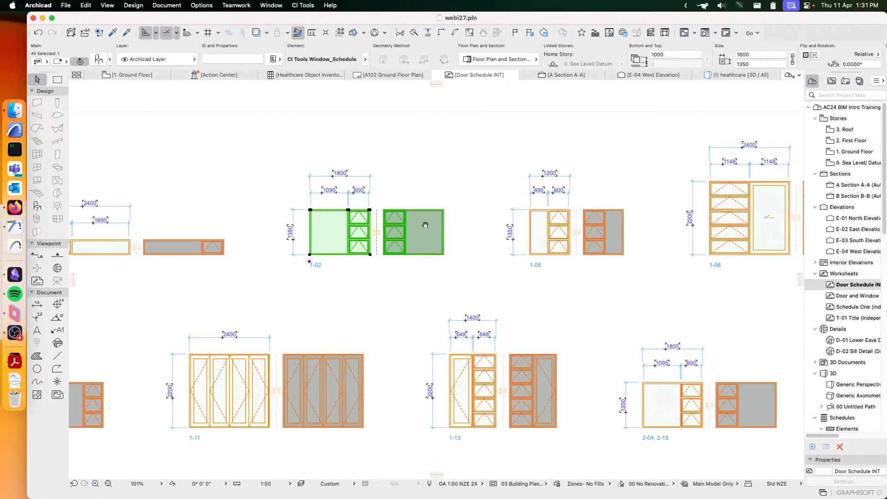
pyautogui.click(306, 5)
pyautogui.moveTo(309, 21)
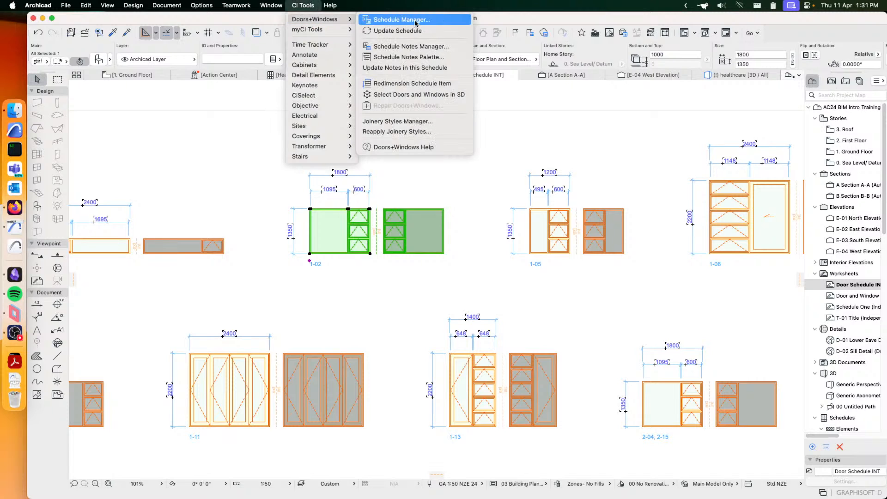
pyautogui.click(414, 47)
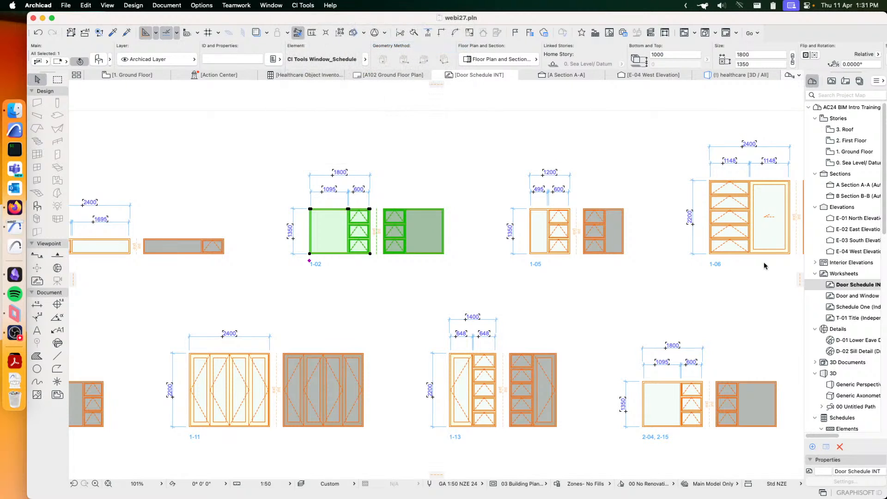
pyautogui.click(282, 300)
pyautogui.click(281, 300)
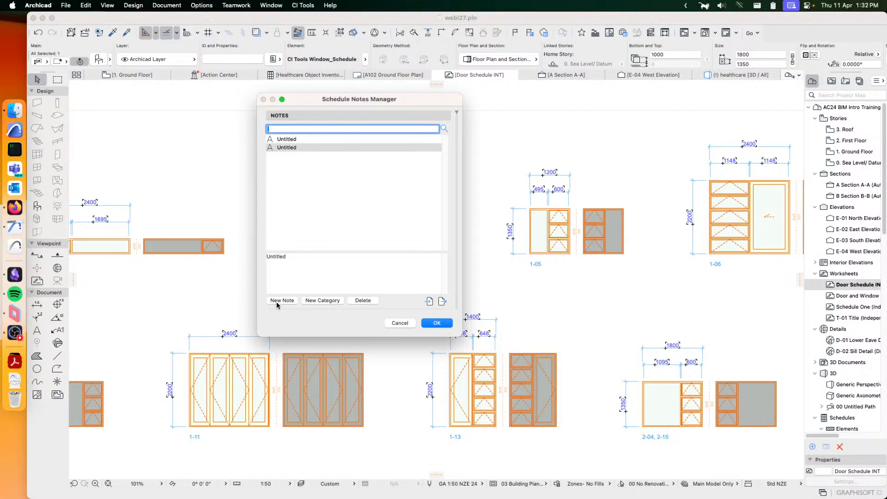
pyautogui.click(282, 301)
pyautogui.click(323, 301)
pyautogui.click(323, 301)
pyautogui.click(324, 301)
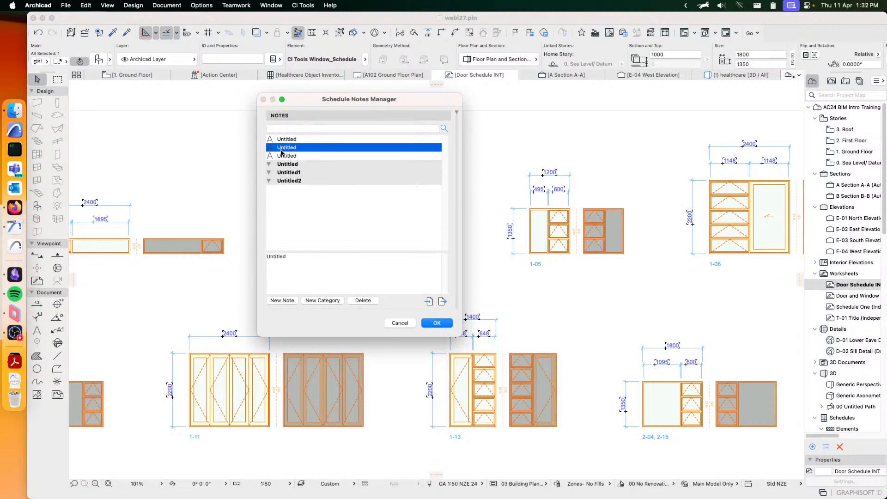
pyautogui.moveTo(283, 148); pyautogui.dragTo(287, 173)
pyautogui.click(437, 323)
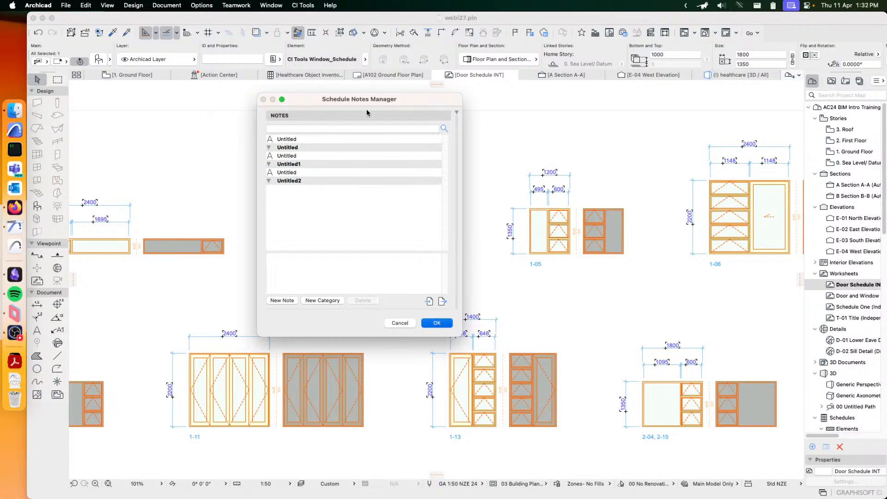
# - Show the Schedule Notes palette and place it clear of the windows in the centre of the worksheet
pyautogui.click(302, 6)
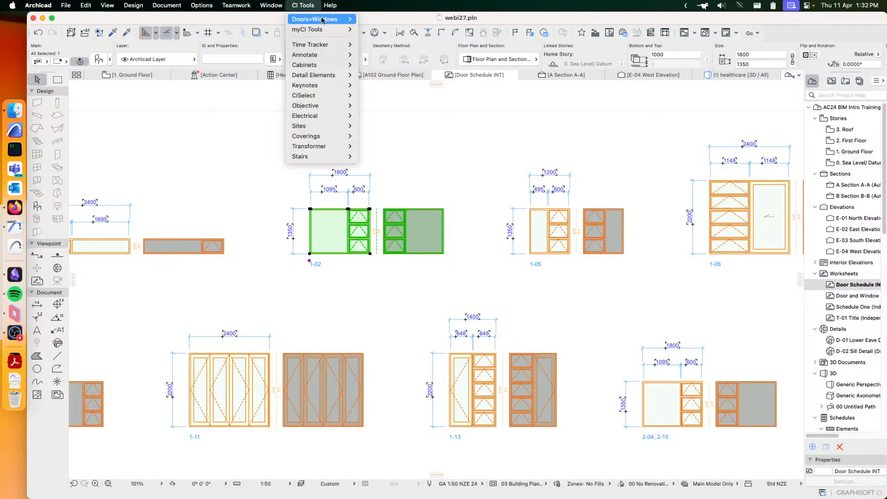
pyautogui.moveTo(323, 19)
pyautogui.click(406, 59)
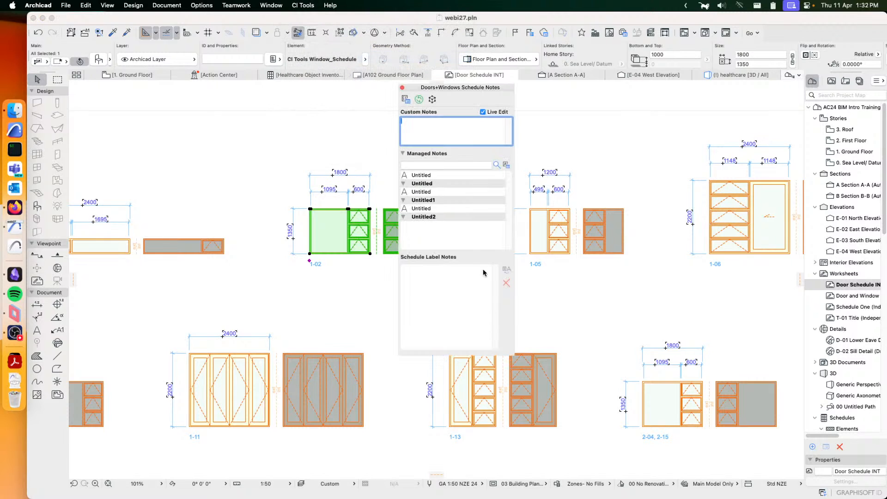
pyautogui.moveTo(456, 91); pyautogui.dragTo(688, 99)
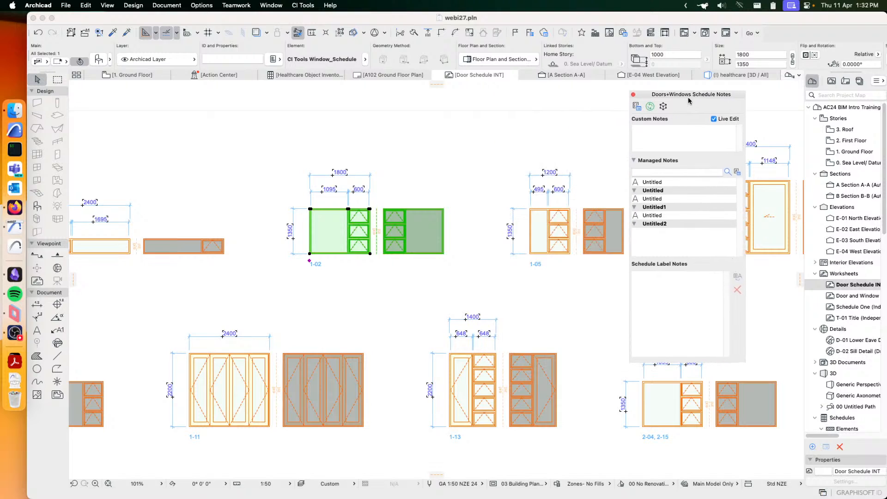
# - Assign the managed notes under categories Untitled and Untitled1 to window 1-13 as schedule label notes
pyautogui.scroll(-2, 456, 196)
pyautogui.hscroll(2, 456, 196)
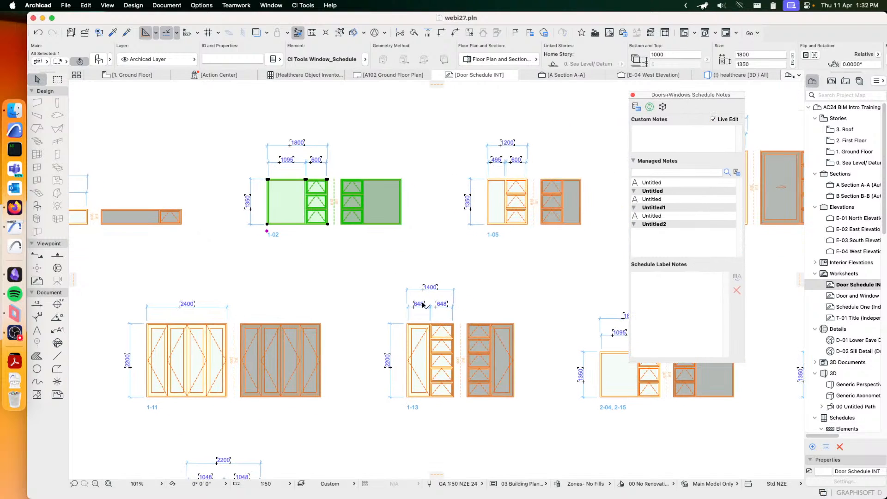
pyautogui.click(448, 333)
pyautogui.moveTo(459, 348); pyautogui.dragTo(390, 310, button='middle')
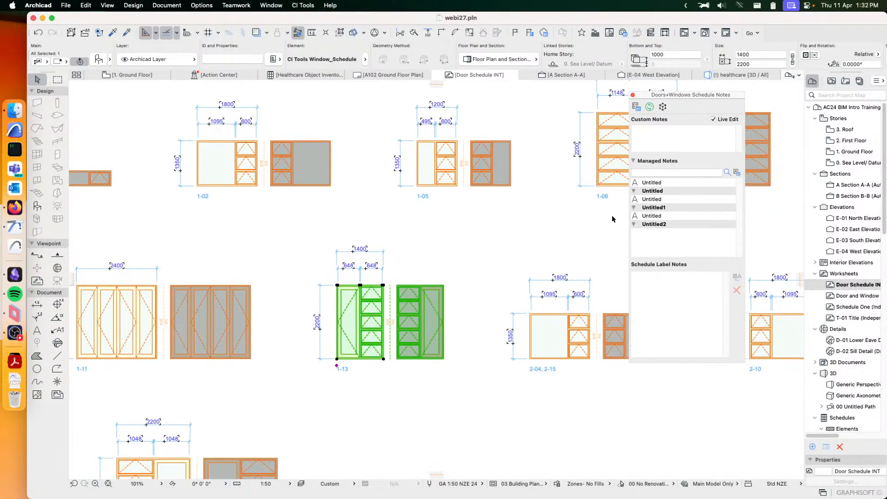
pyautogui.click(660, 199)
pyautogui.click(656, 216)
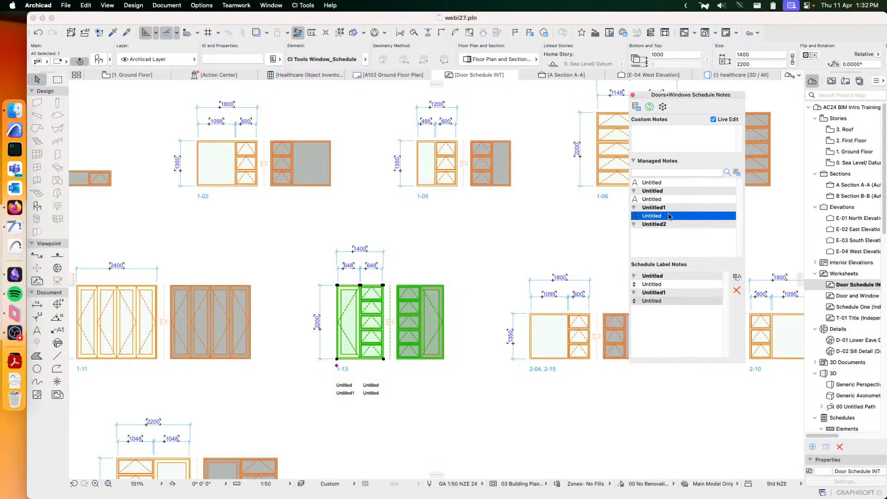
# - Inspect the notes under window 1-13, check the label notes of window 1-02, and clear the selection
pyautogui.scroll(2, 368, 391)
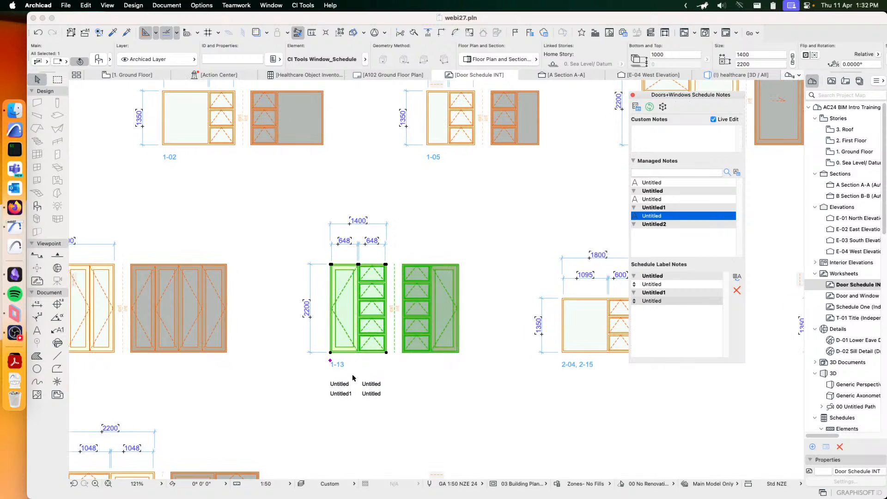
pyautogui.hscroll(-5, 288, 360)
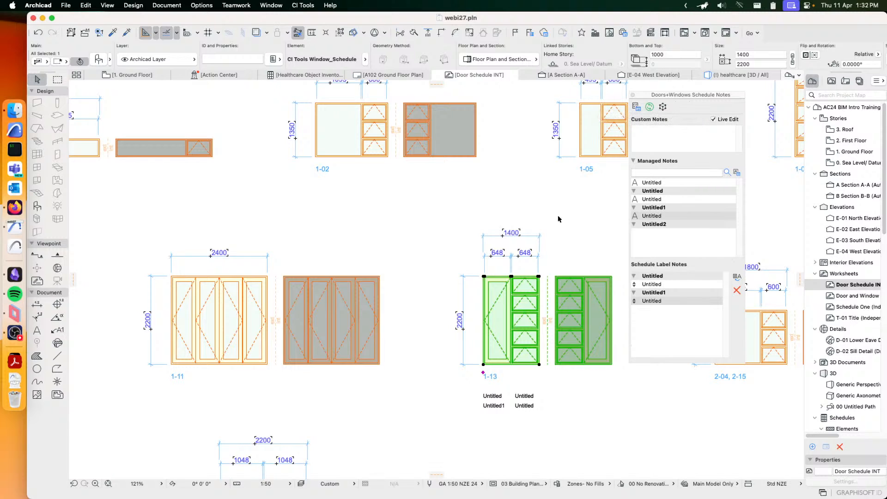
pyautogui.click(425, 144)
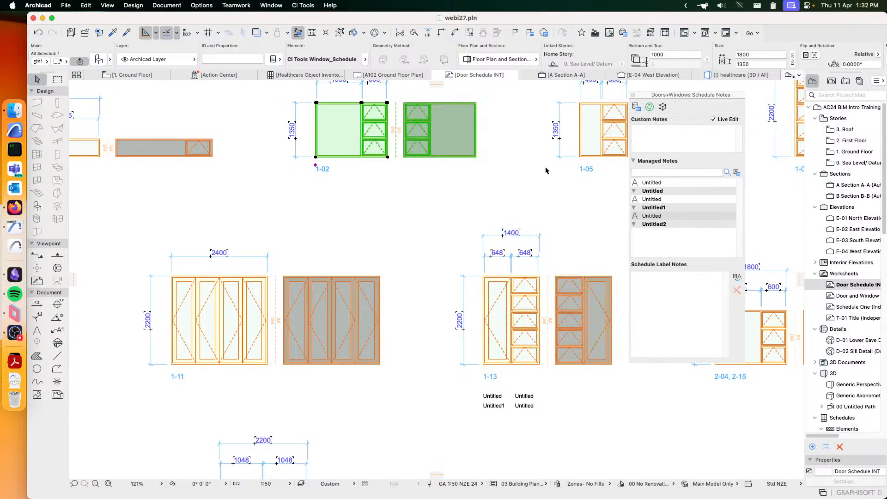
pyautogui.click(425, 201)
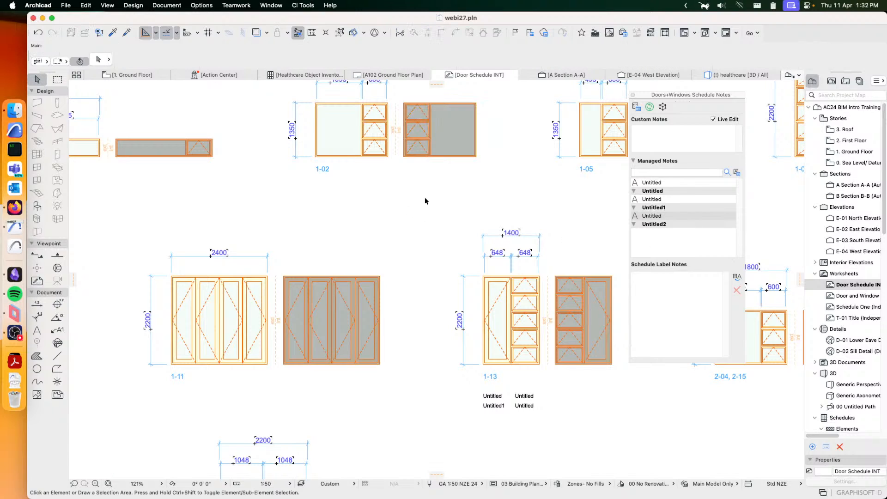